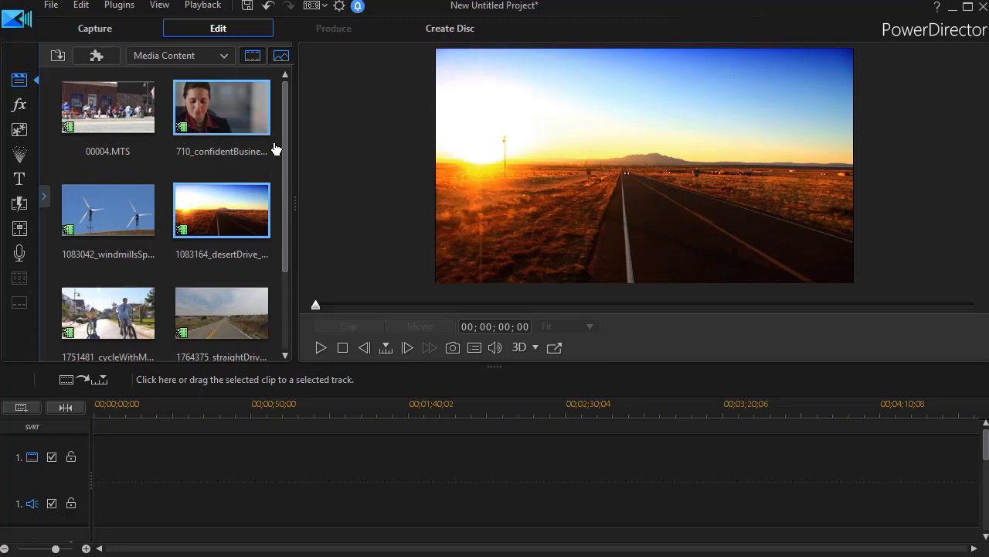
Launch the Video Collage Designer from the Plugins list above the media library.
left_click(120, 9)
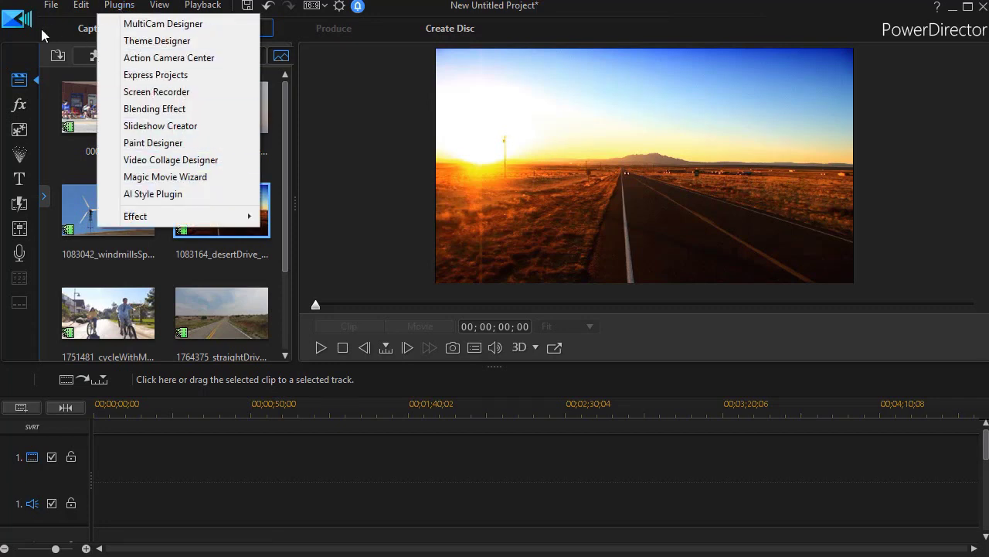
left_click(15, 65)
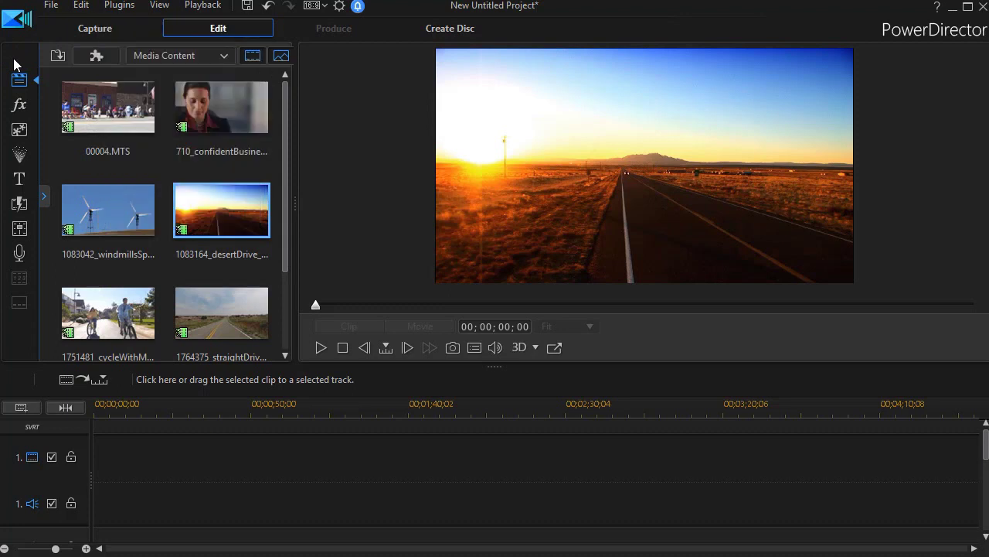
left_click(109, 66)
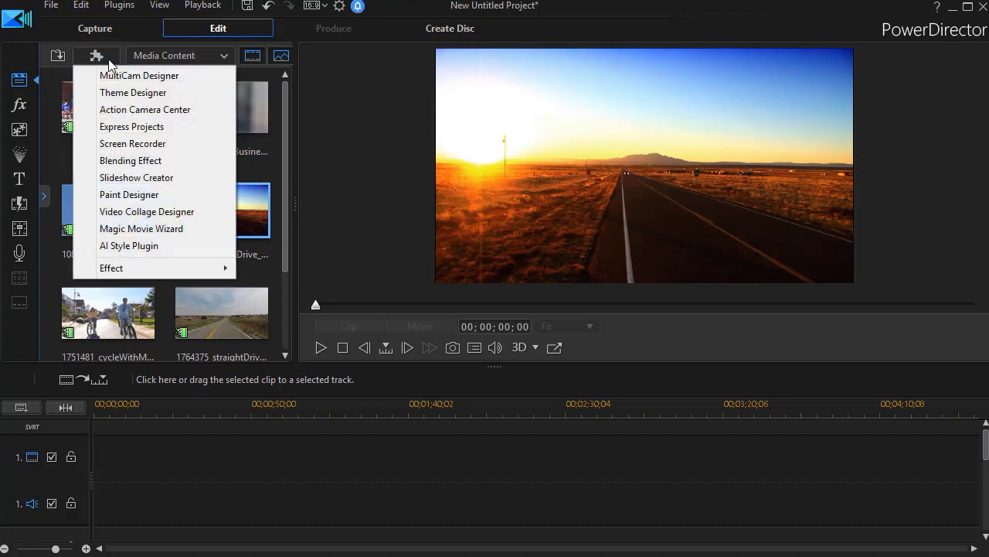
left_click(152, 213)
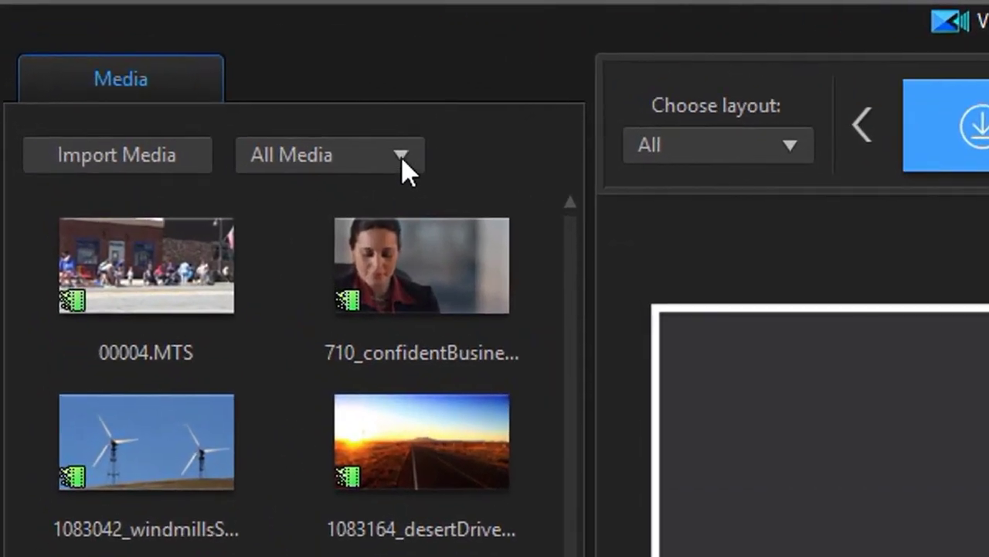
left_click(402, 154)
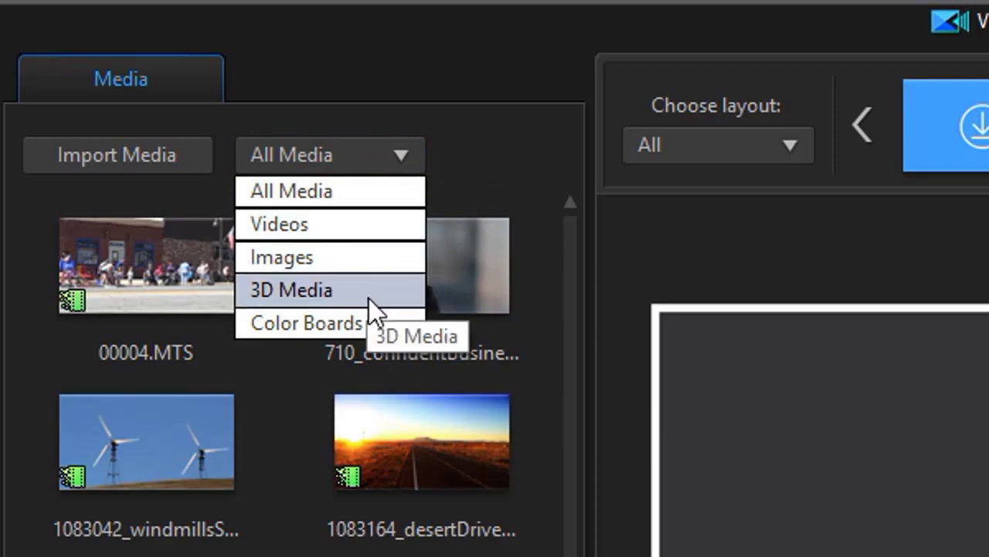
left_click(295, 442)
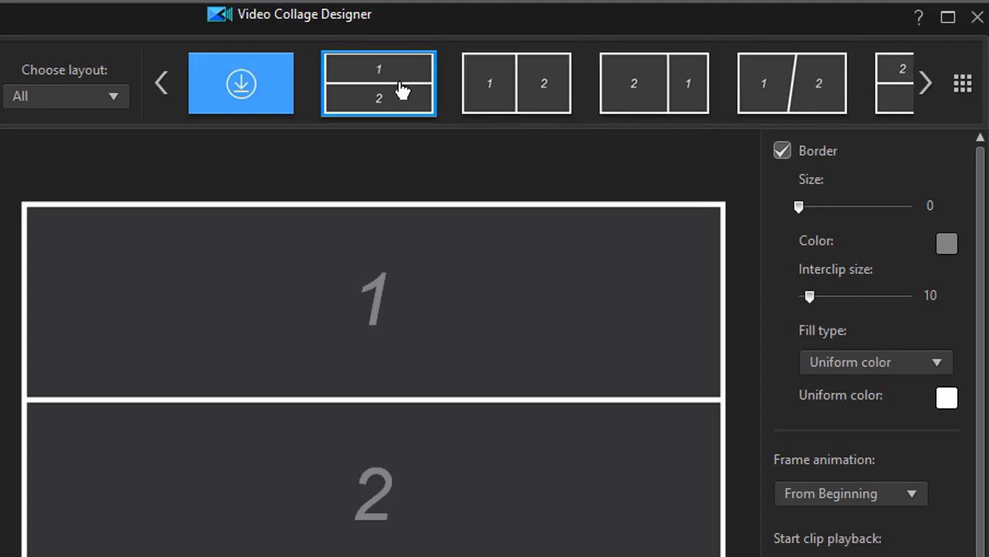
left_click(120, 100)
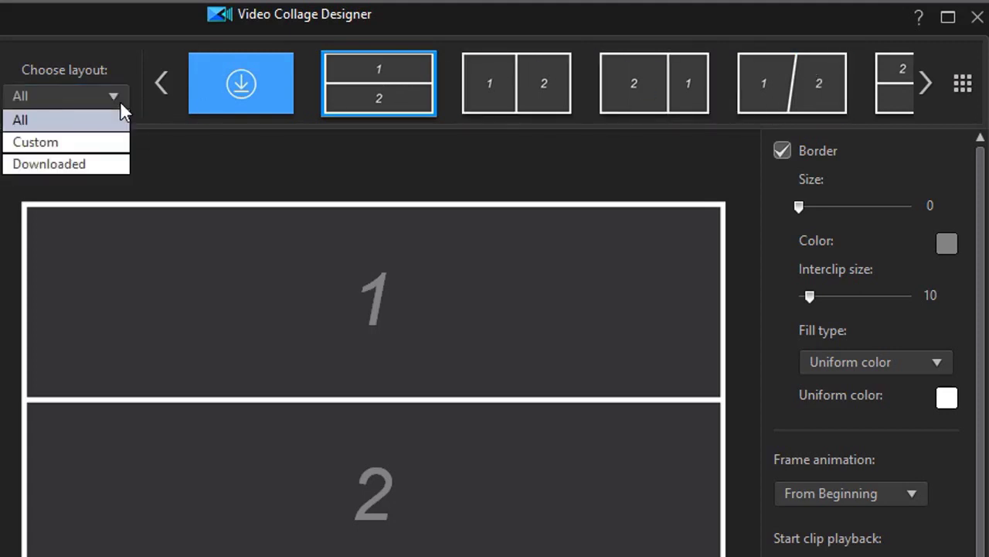
left_click(71, 143)
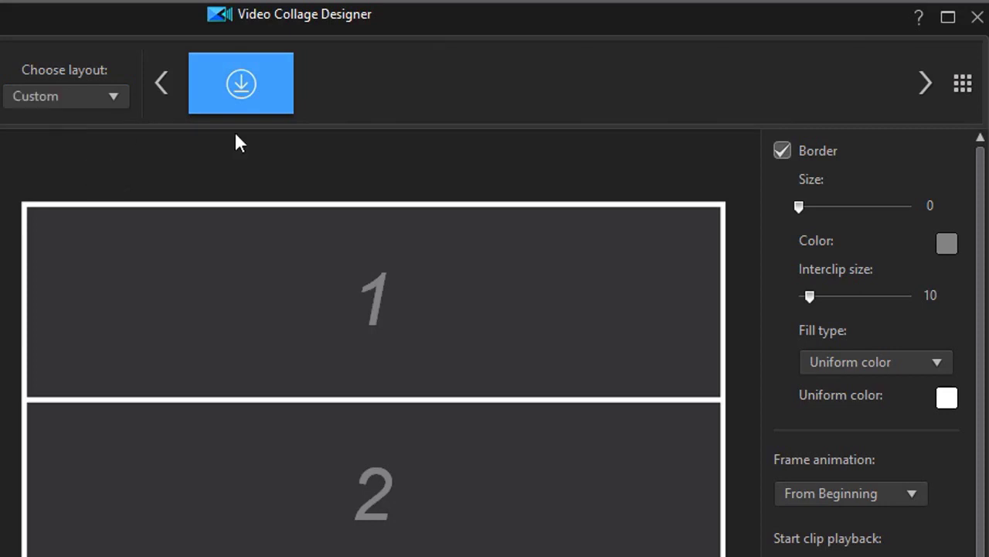
left_click(115, 97)
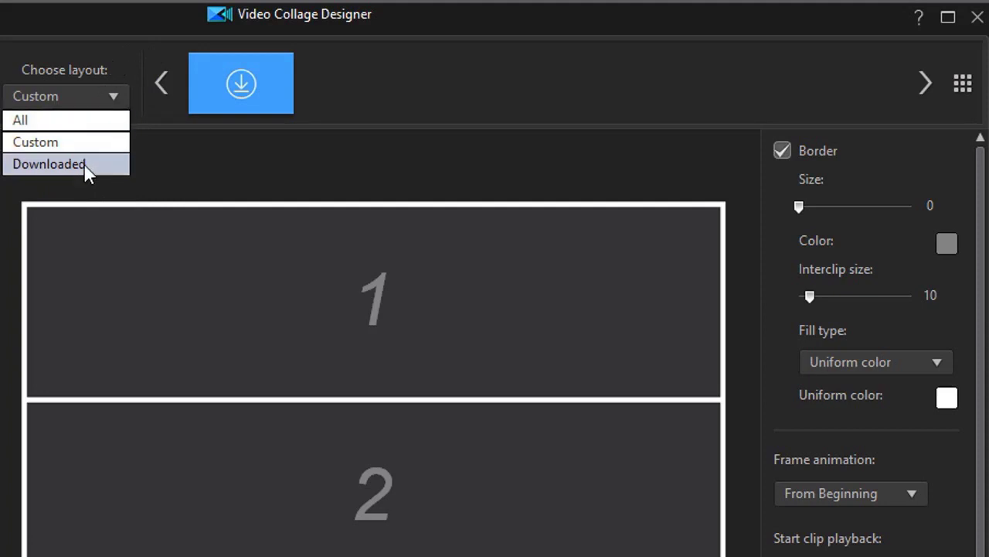
left_click(116, 48)
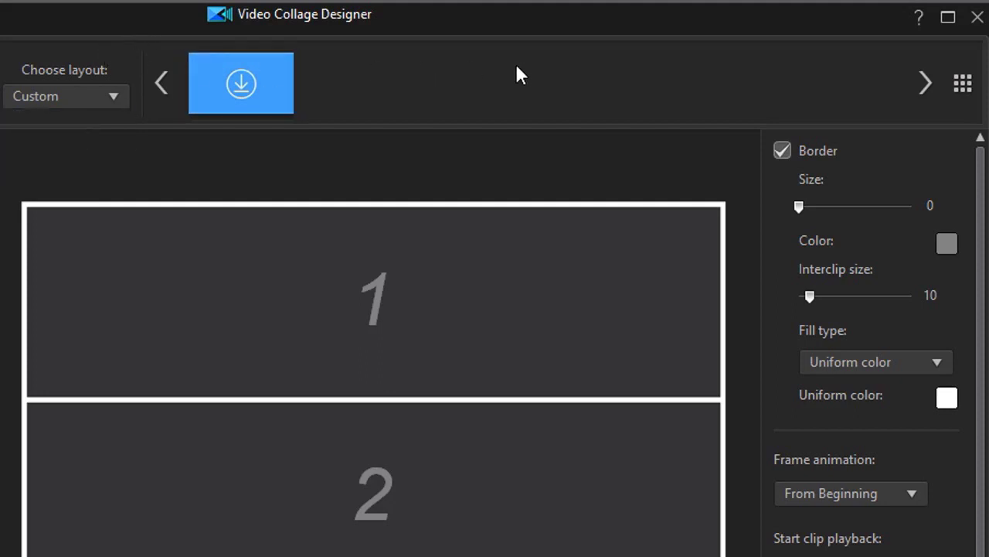
left_click(114, 97)
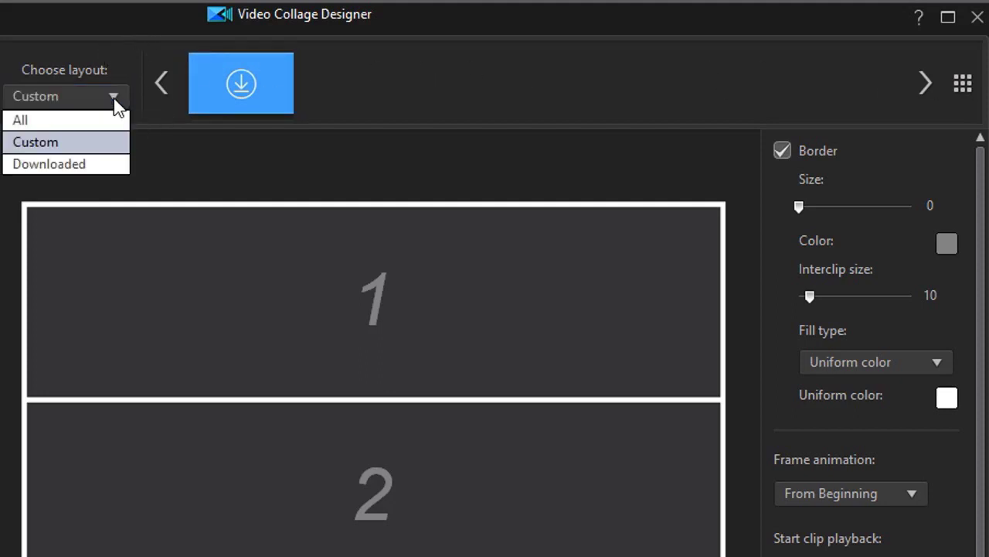
left_click(77, 120)
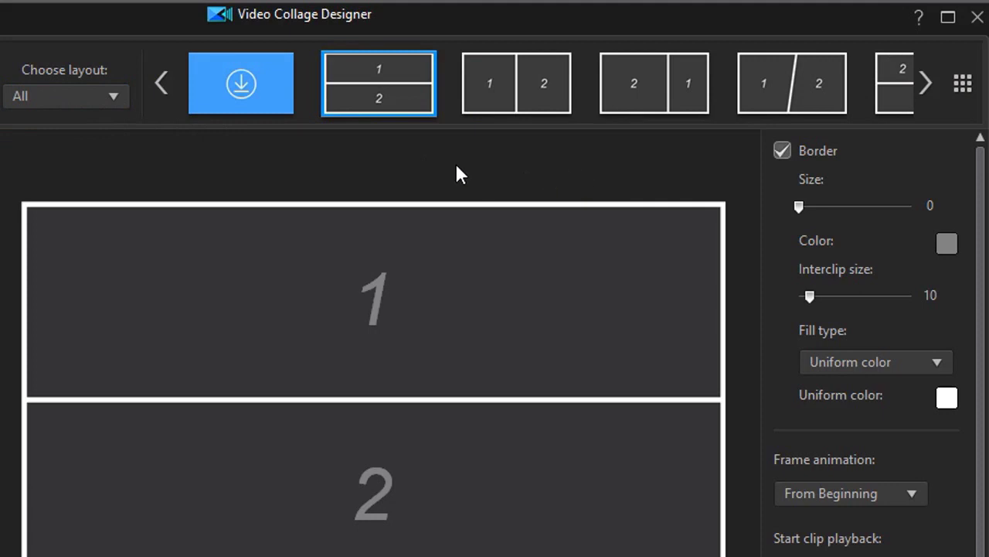
left_click(926, 82)
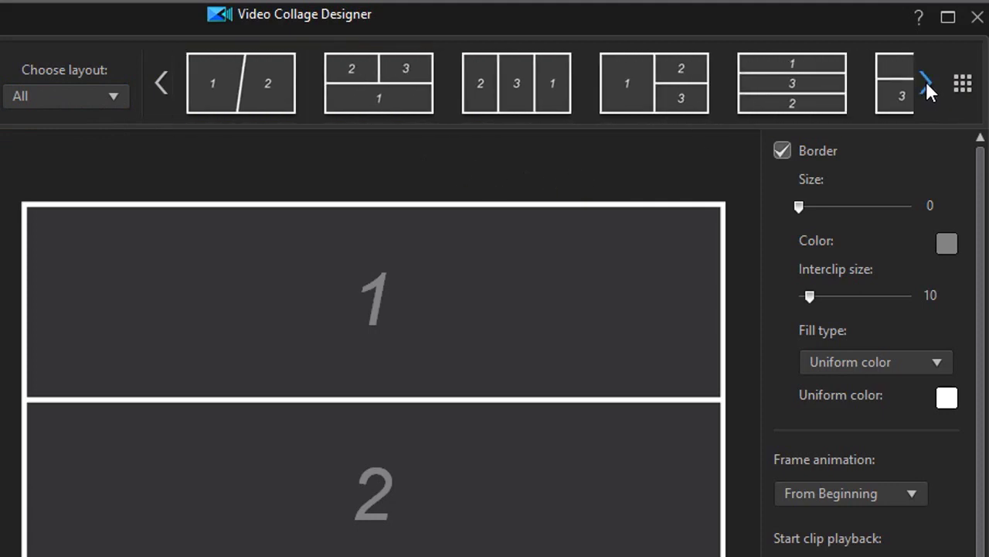
left_click(926, 81)
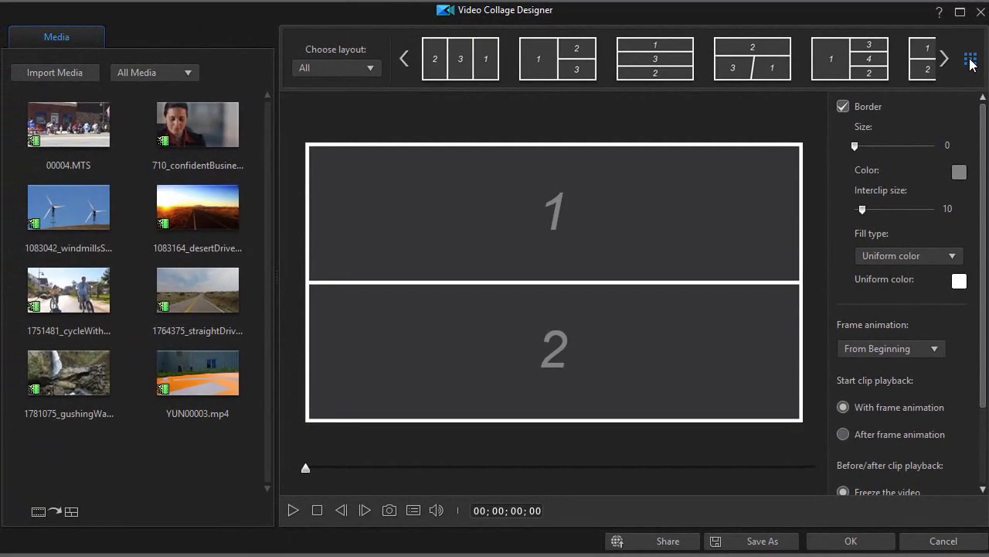
left_click(972, 62)
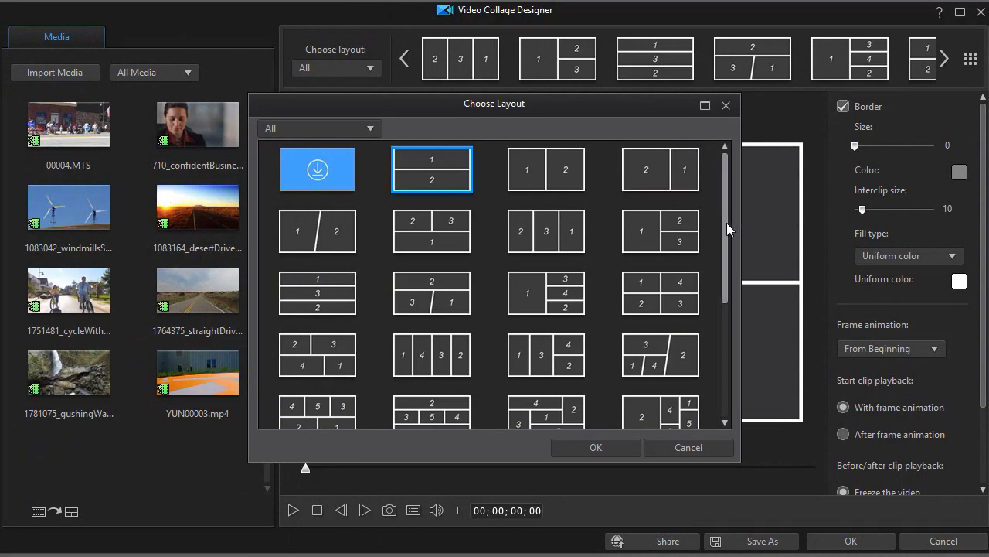
Apply the '2 / 3 1' layout: one wide panel on top, two below.
left_click_drag(724, 223, 730, 195)
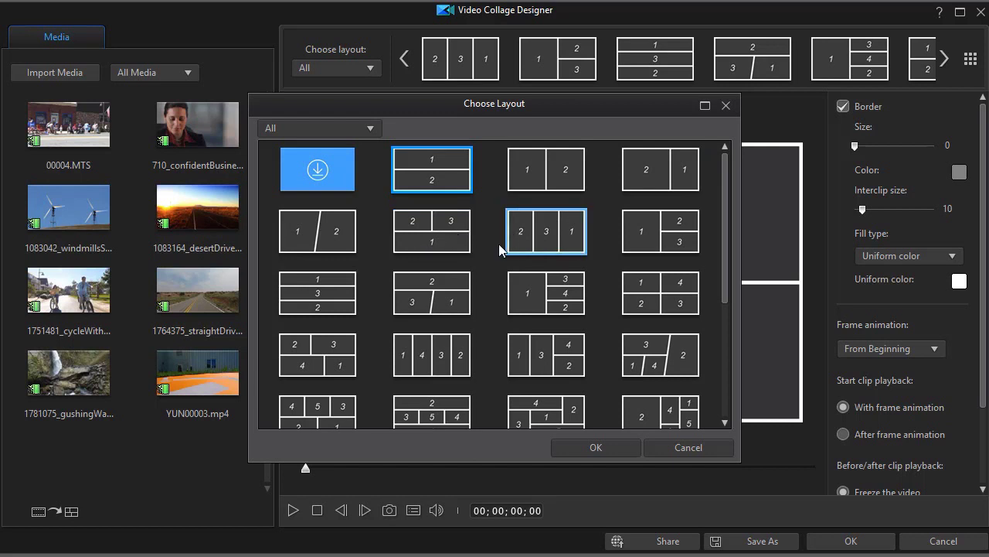
left_click(444, 292)
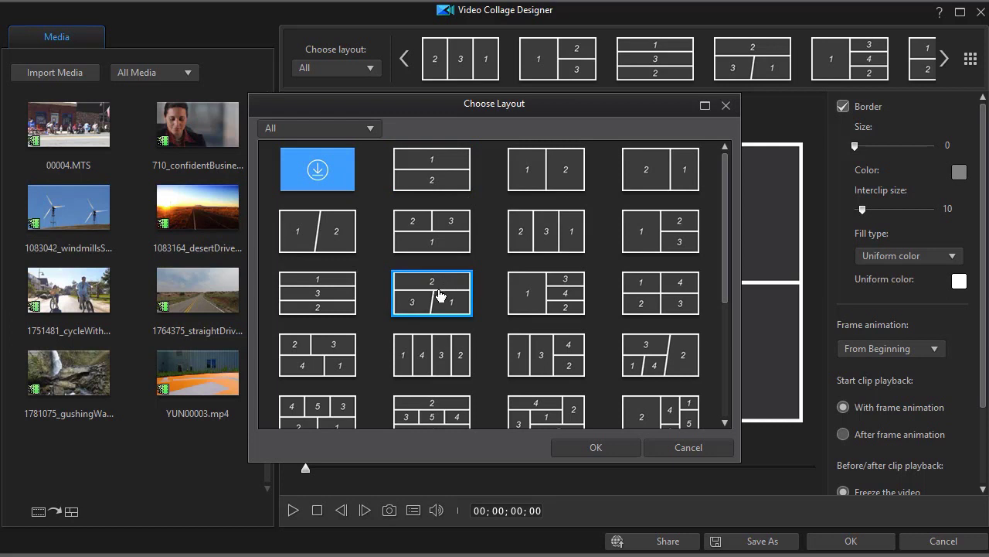
left_click(603, 450)
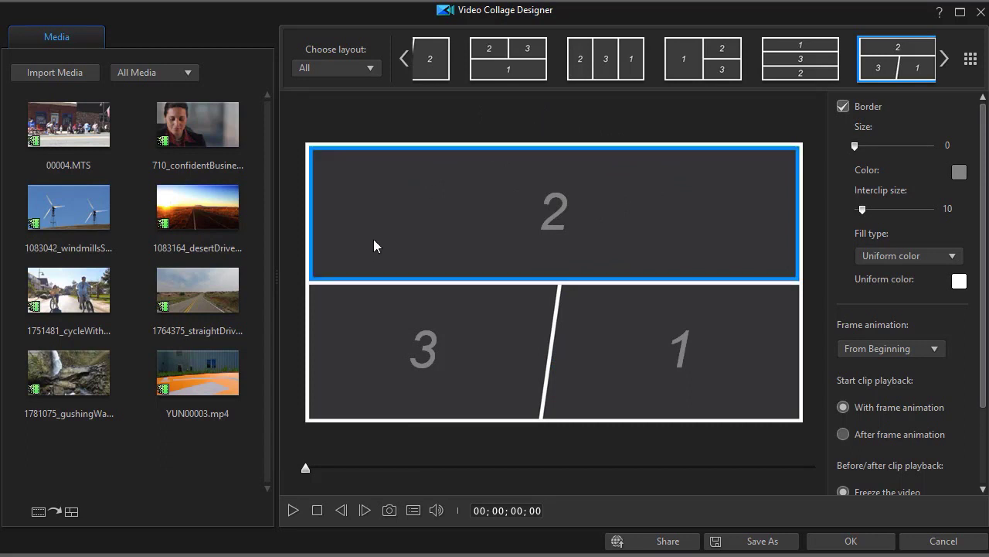
left_click(293, 512)
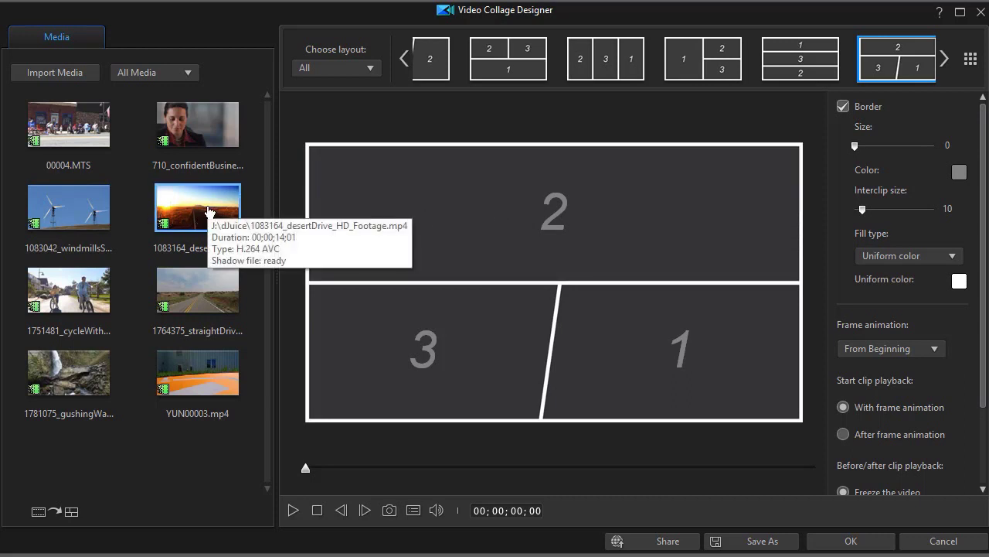
Place the woman clip on top, desert road bottom-right and waterfall bottom-left.
left_click_drag(208, 131, 469, 219)
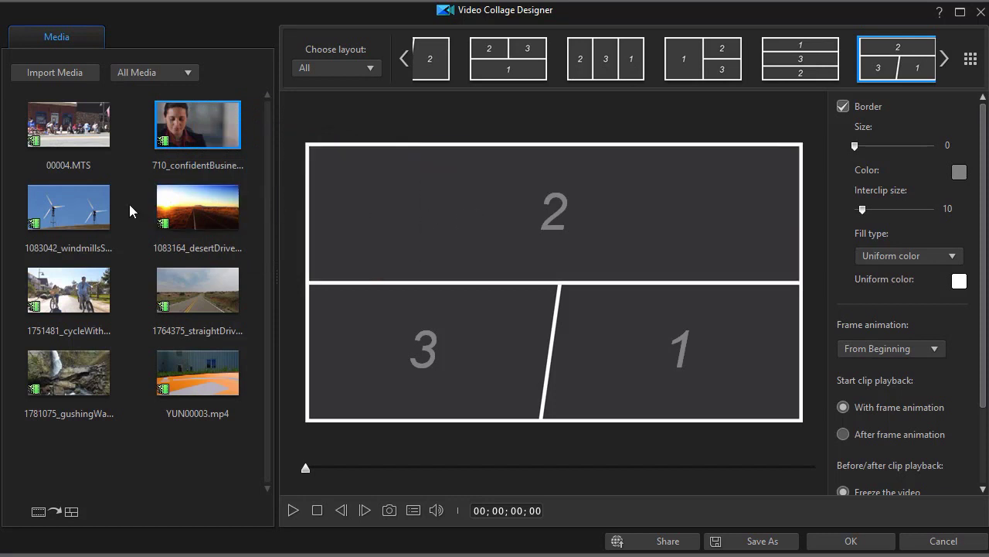
left_click_drag(198, 292, 429, 359)
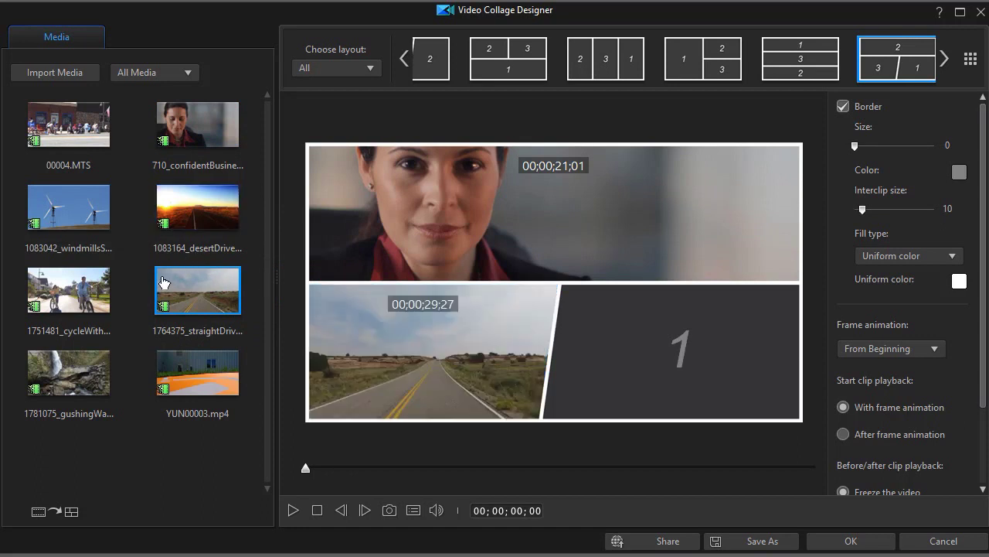
left_click_drag(198, 213, 656, 332)
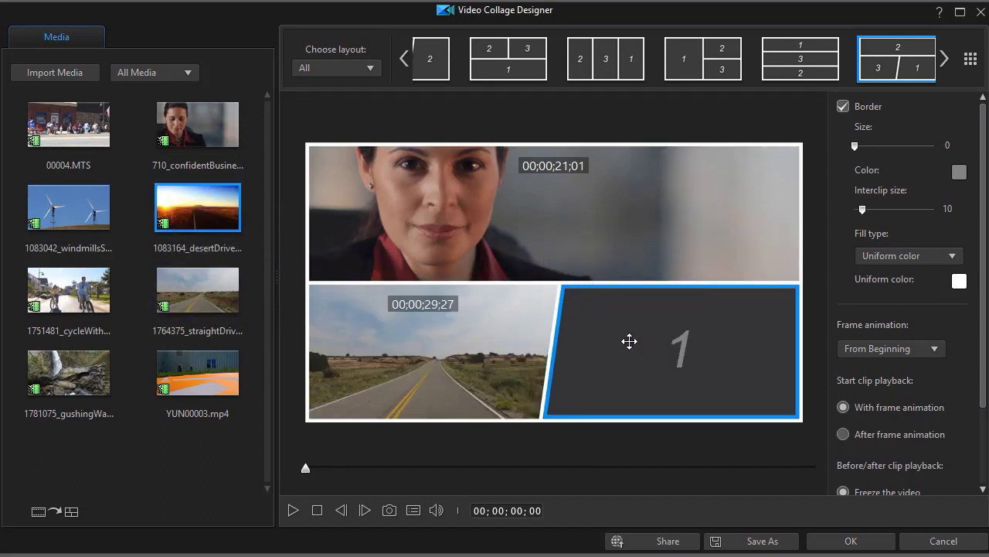
left_click(398, 198)
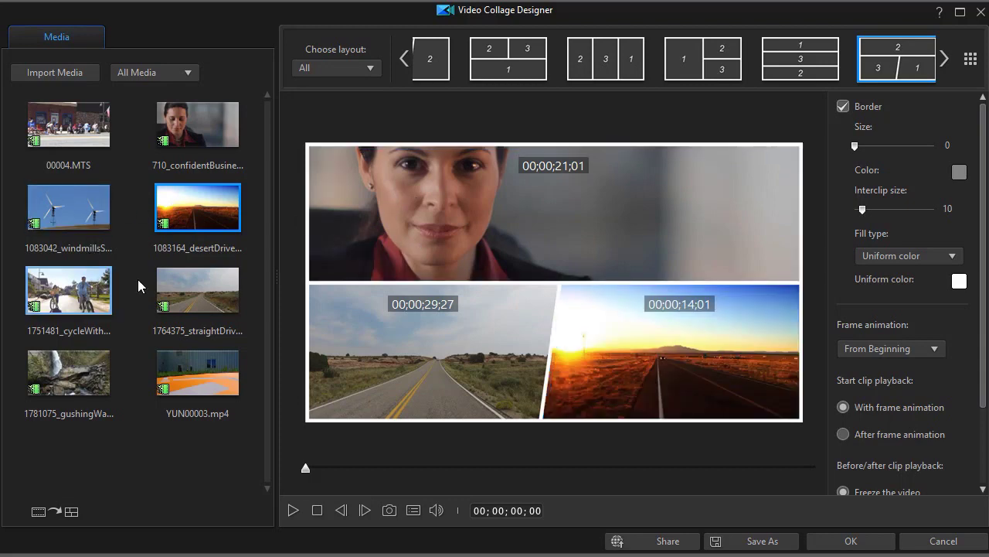
left_click_drag(90, 365, 414, 361)
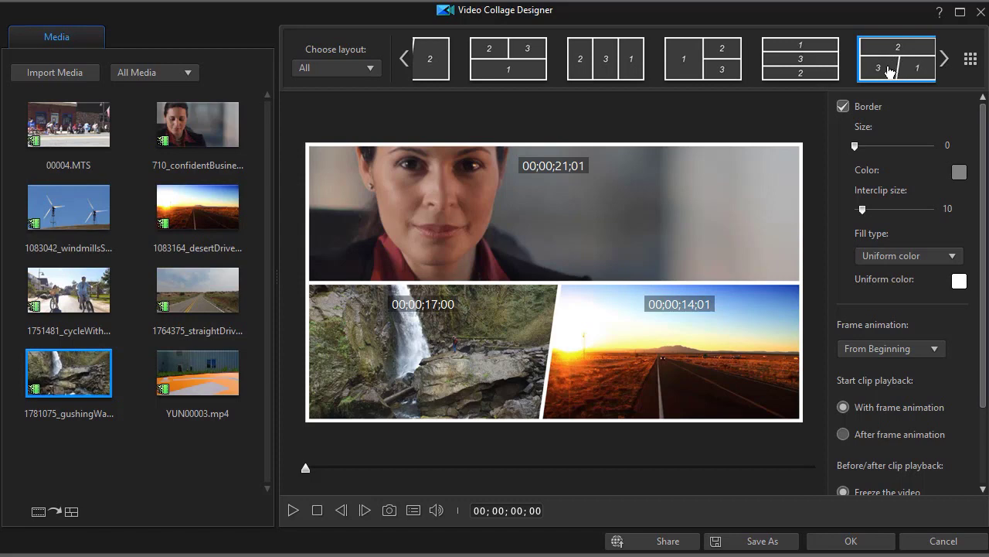
Zoom and reposition the woman's picture so her eyes show, mute it, and open Trim.
mouse_move(749, 168)
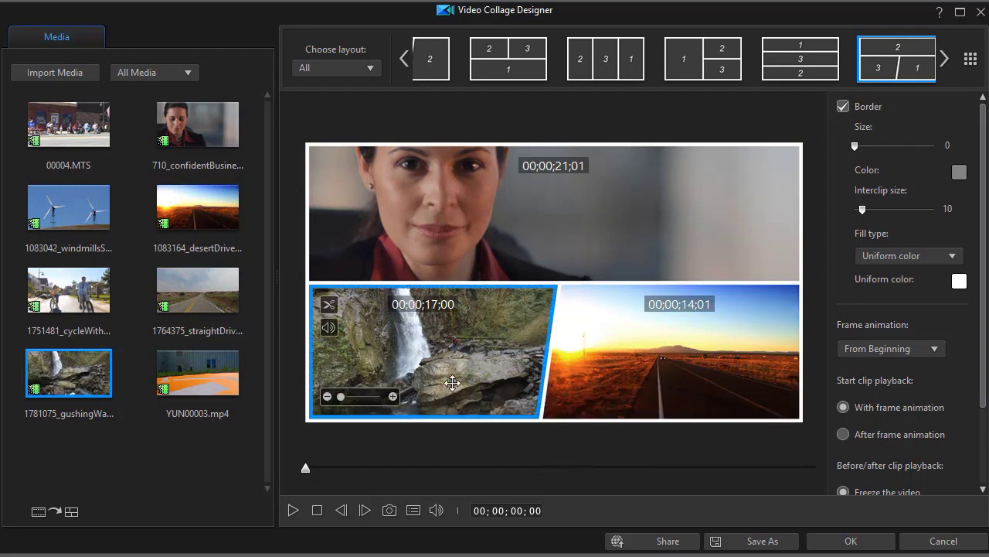
mouse_move(493, 232)
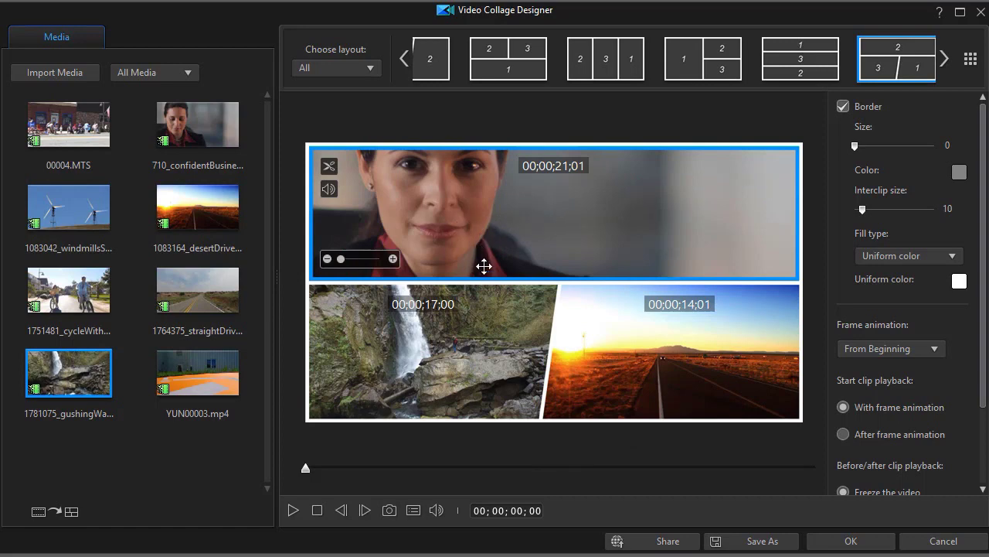
mouse_move(477, 342)
left_click_drag(455, 215, 510, 227)
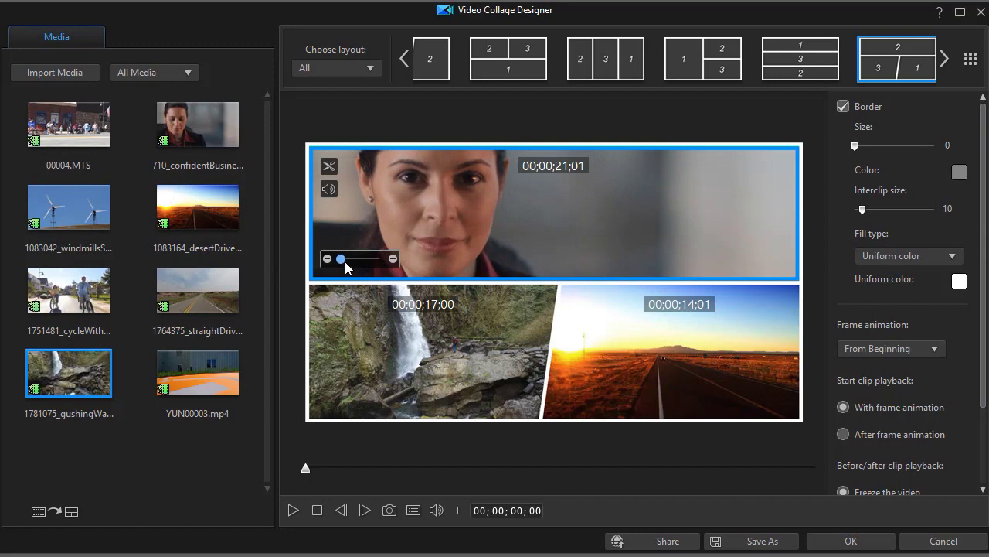
left_click_drag(341, 259, 366, 260)
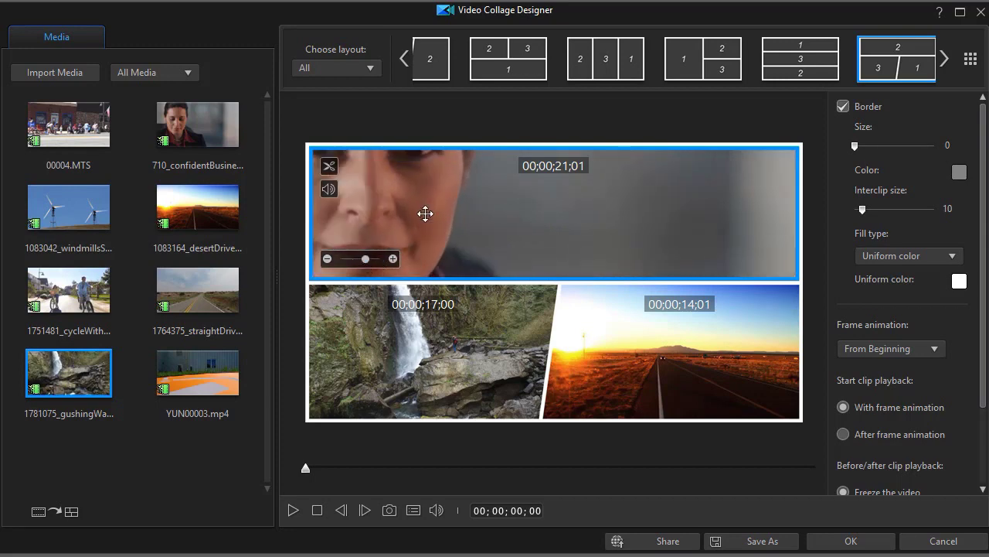
left_click_drag(426, 212, 590, 229)
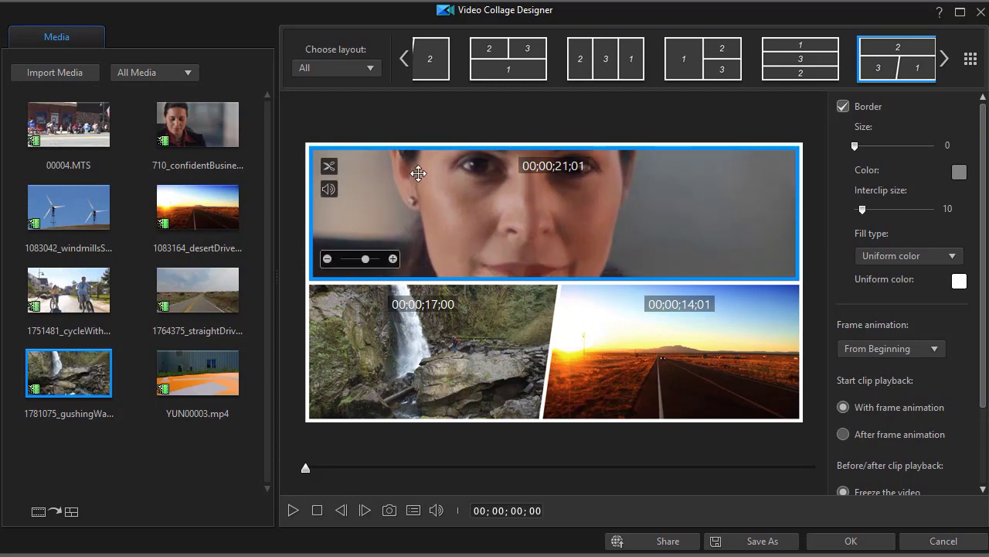
left_click(330, 190)
left_click(328, 168)
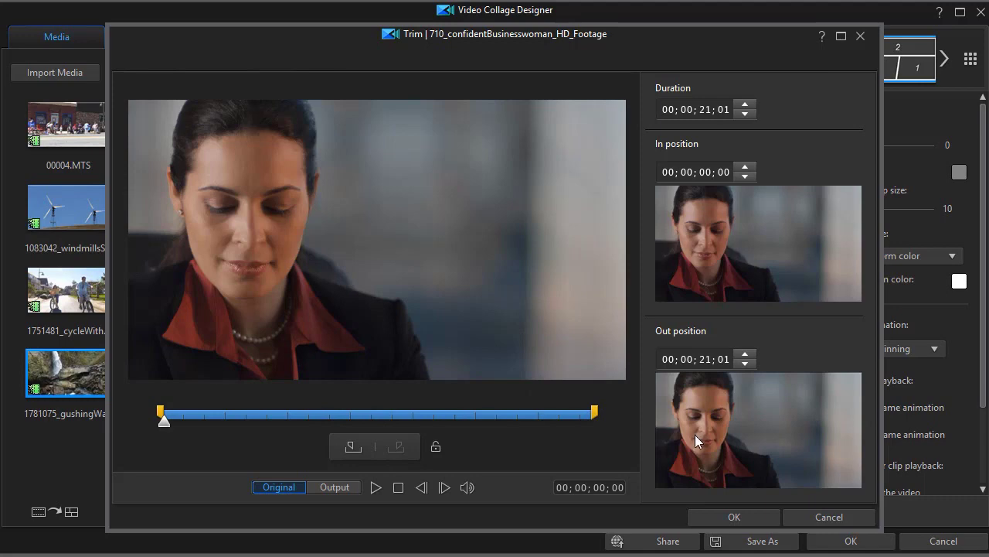
Trim the woman's clip so it ends at 00;00;19;00.
left_click_drag(596, 413, 550, 413)
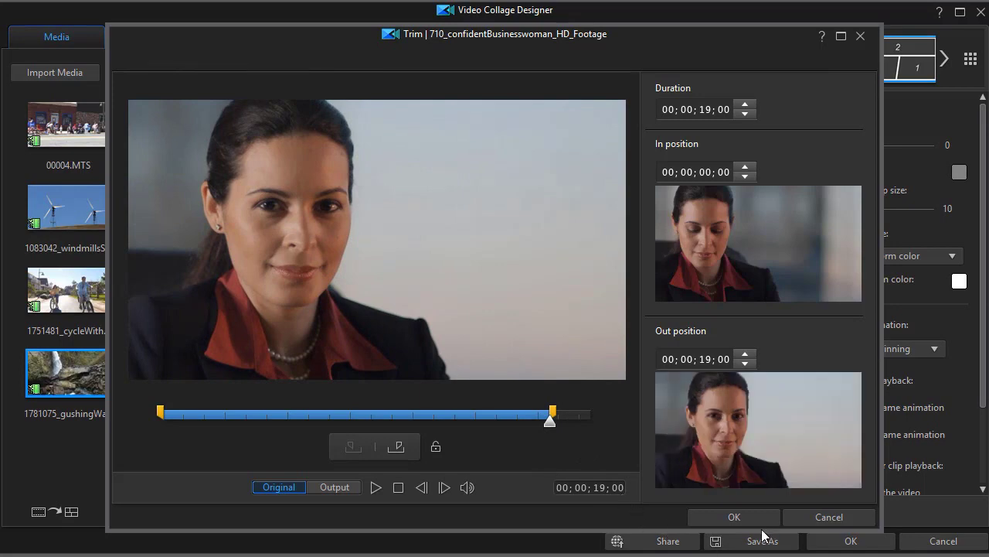
left_click(733, 518)
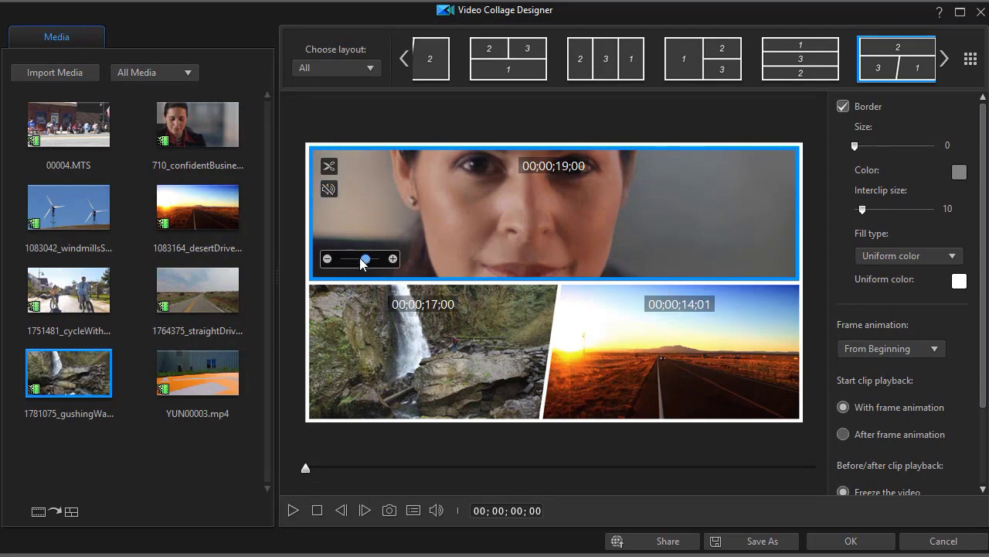
Zoom out the woman's clip slightly and lower the row divider to enlarge the top cell.
left_click_drag(365, 260, 352, 260)
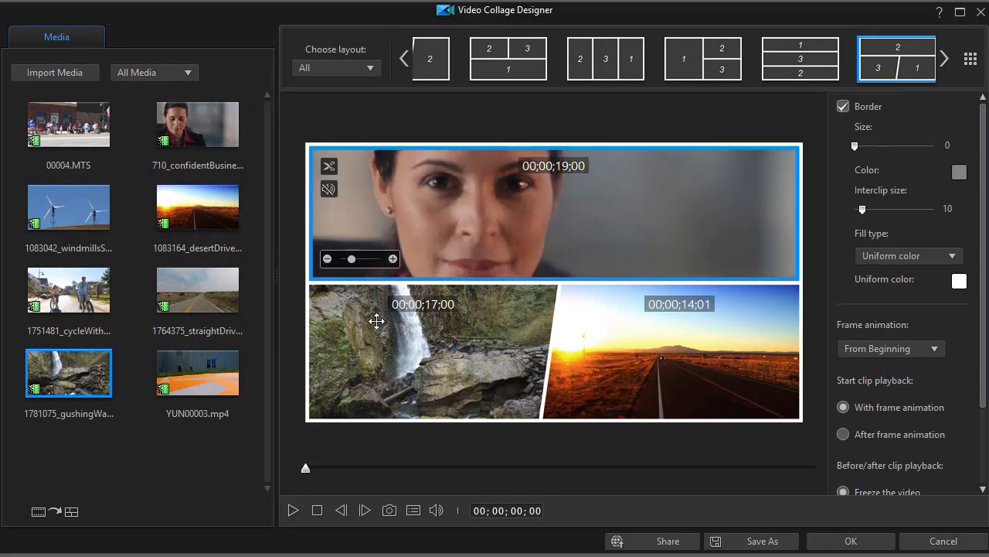
left_click(376, 321)
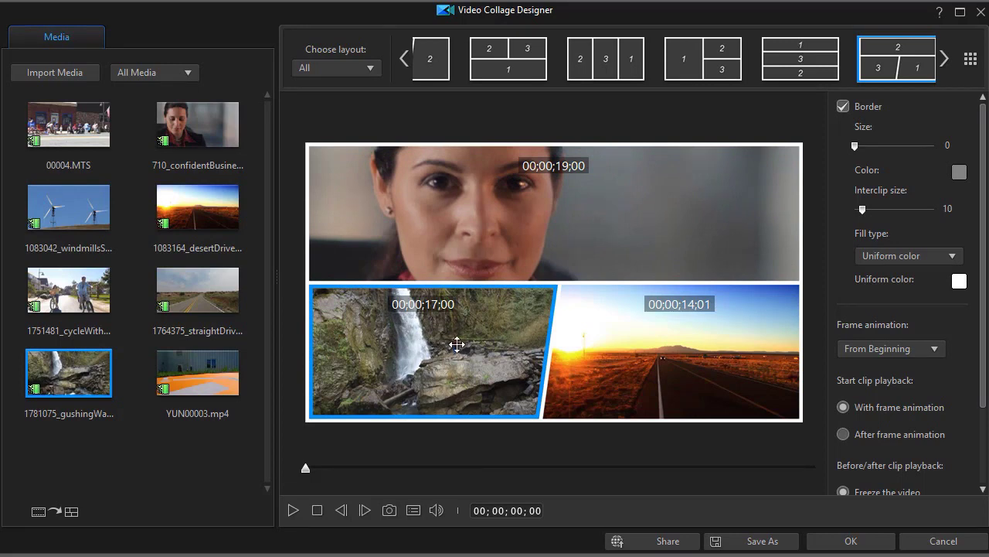
left_click(680, 355)
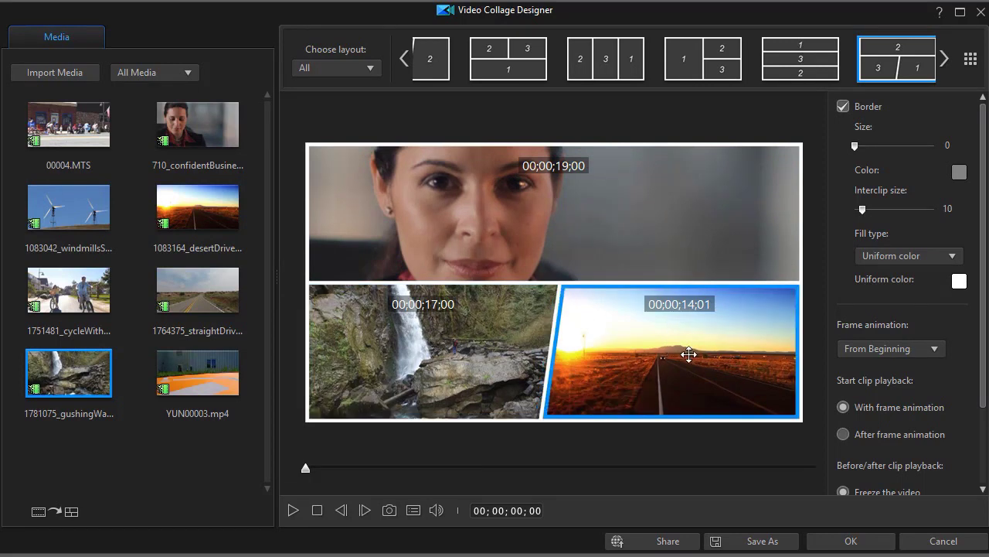
left_click(540, 342)
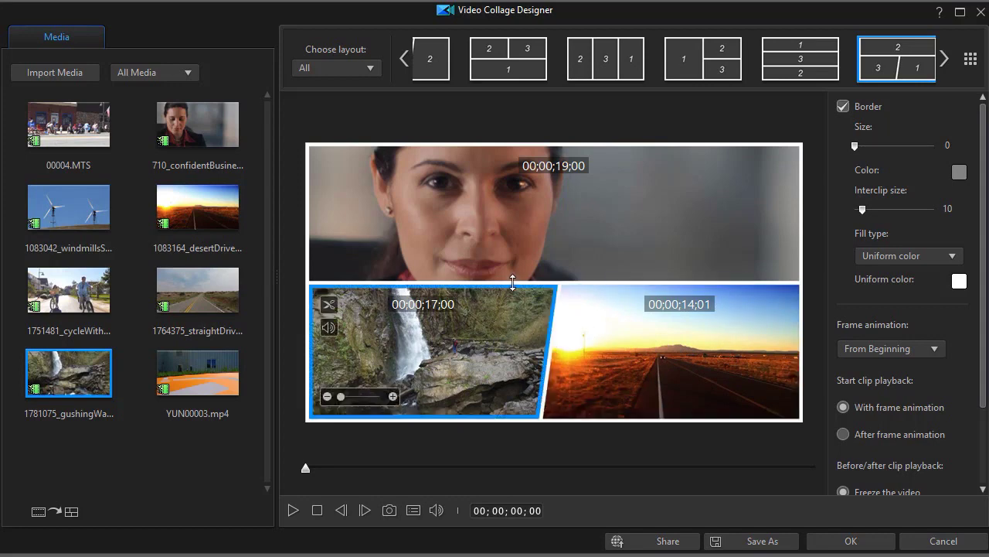
left_click_drag(512, 283, 602, 283)
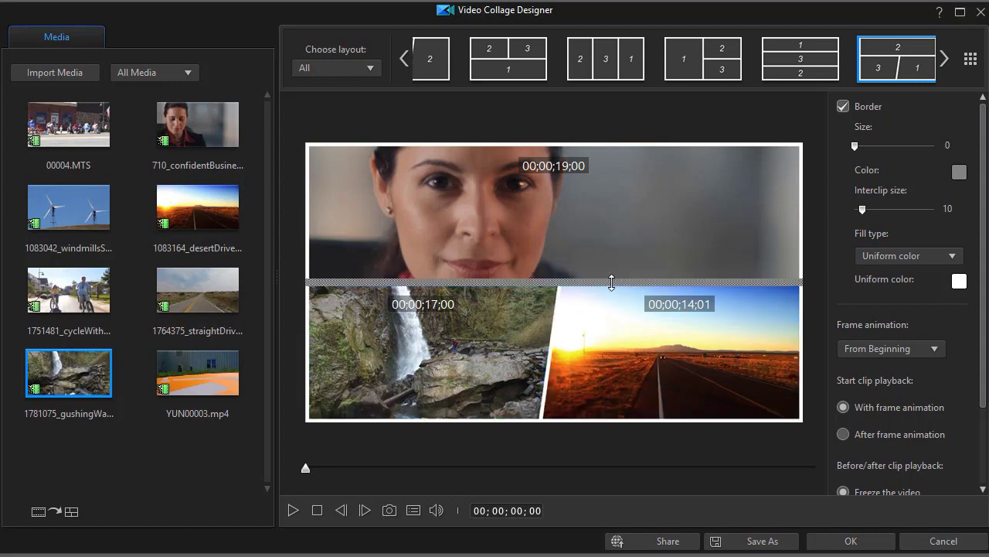
left_click_drag(612, 289, 610, 316)
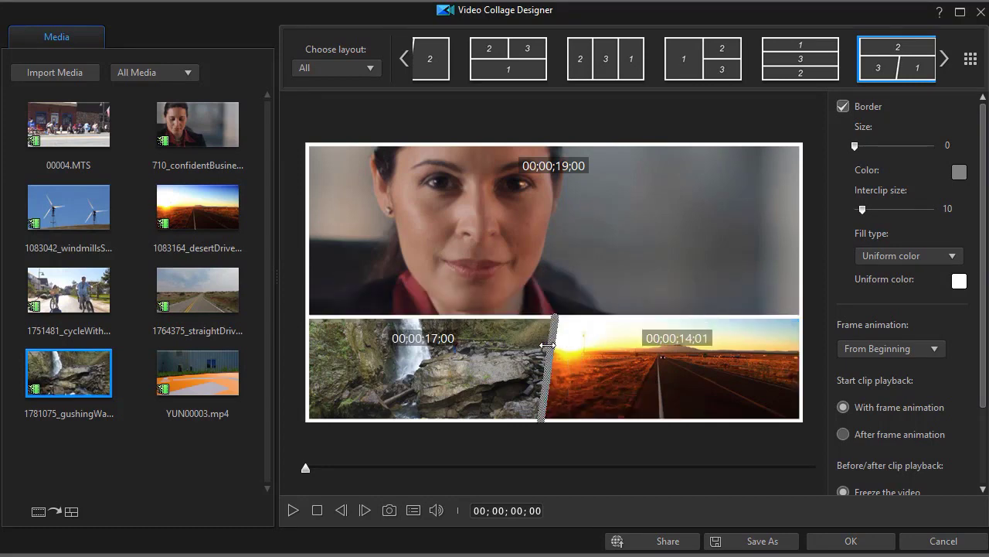
Narrow the waterfall cell, reposition its image, and save the layout as template 'test'.
left_click_drag(553, 344, 491, 349)
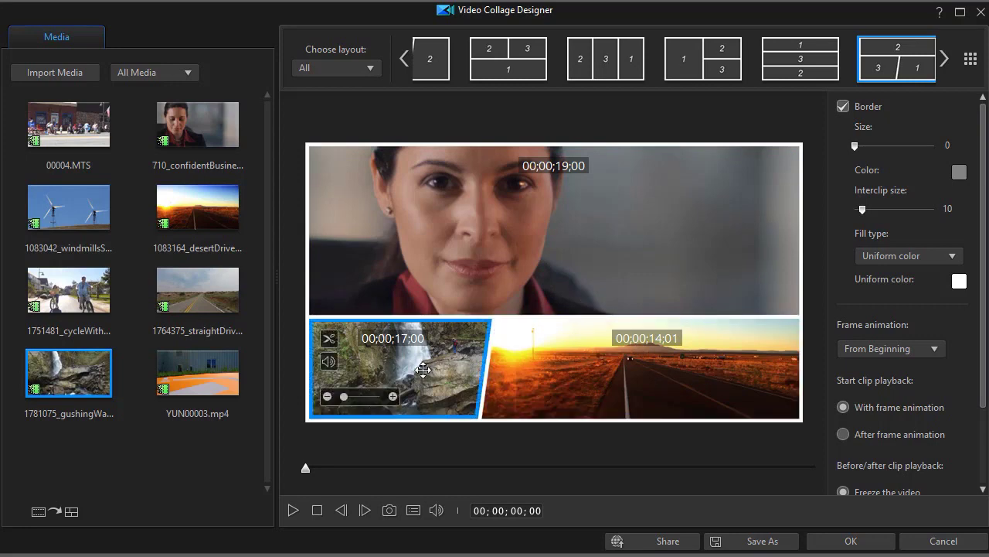
left_click_drag(423, 369, 386, 378)
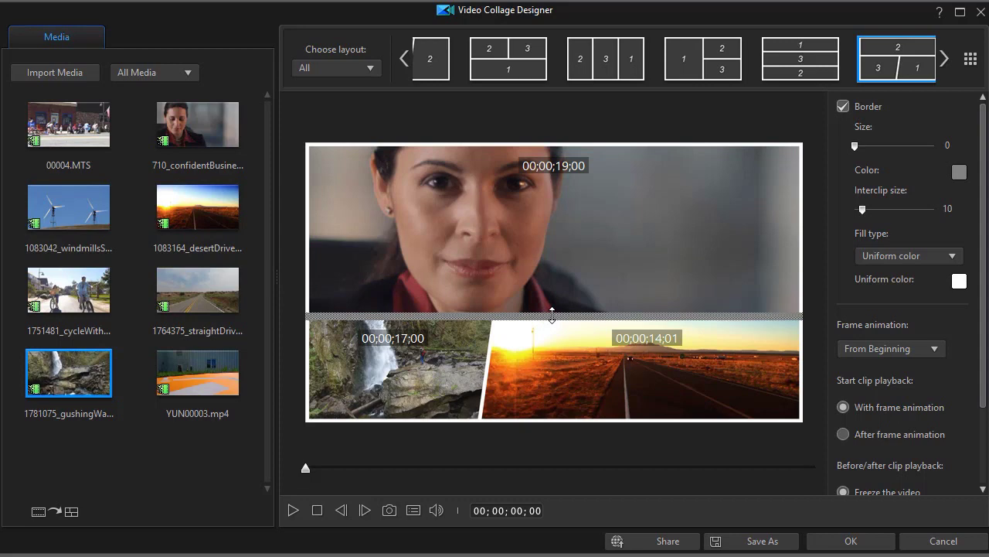
left_click(758, 543)
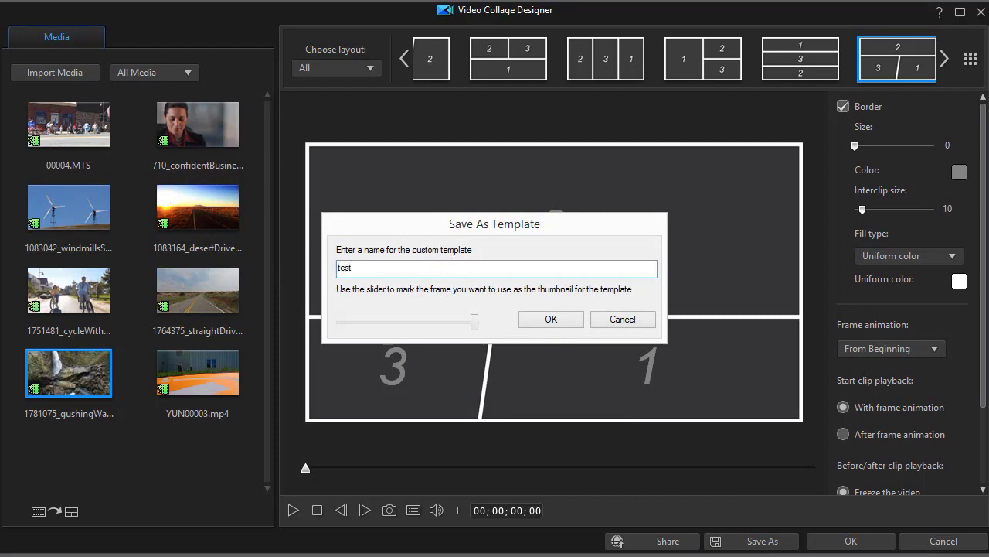
left_click(533, 319)
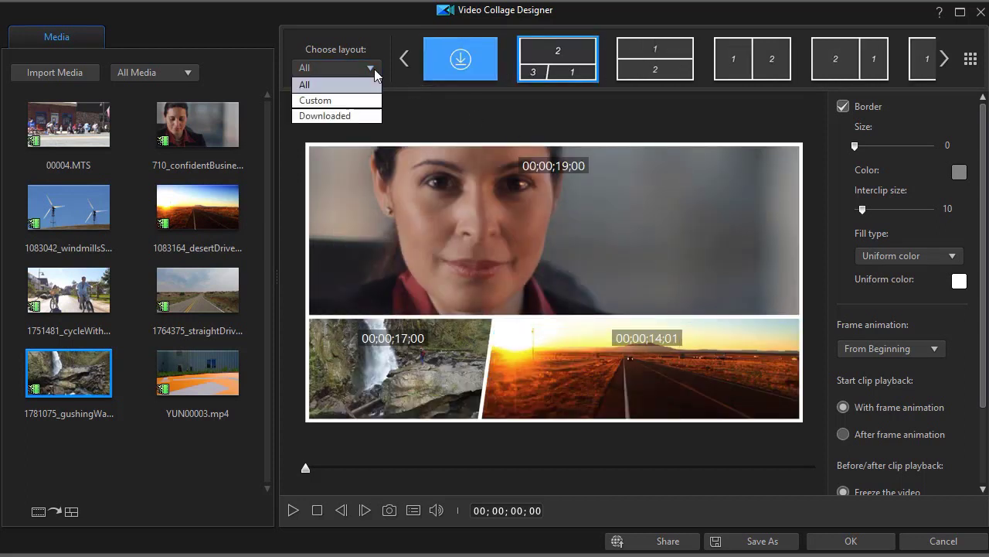
left_click(351, 100)
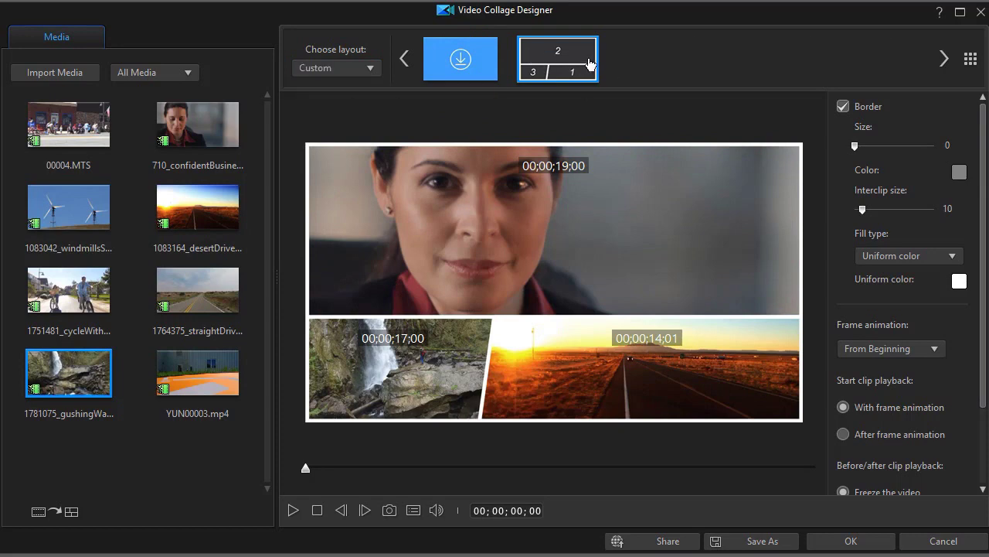
left_click(371, 68)
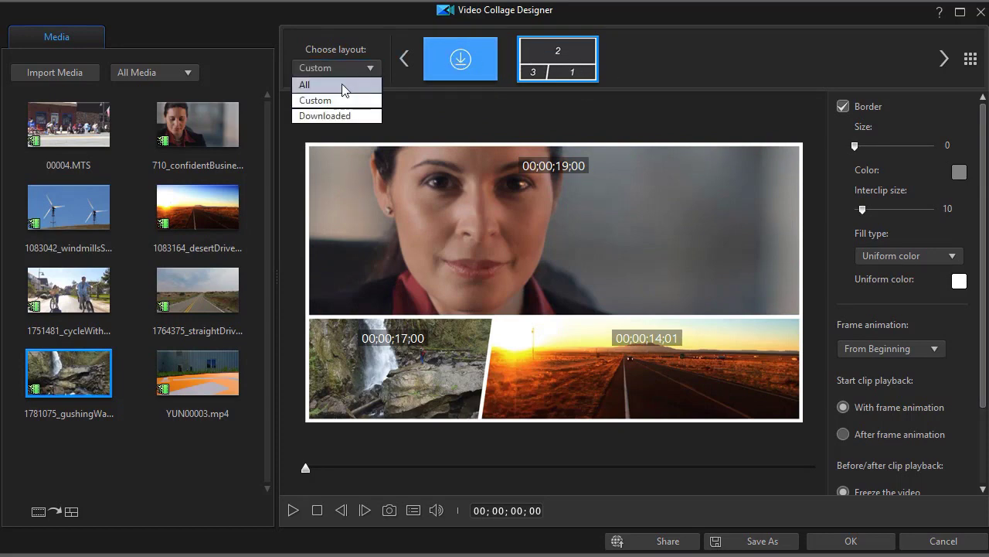
left_click(345, 85)
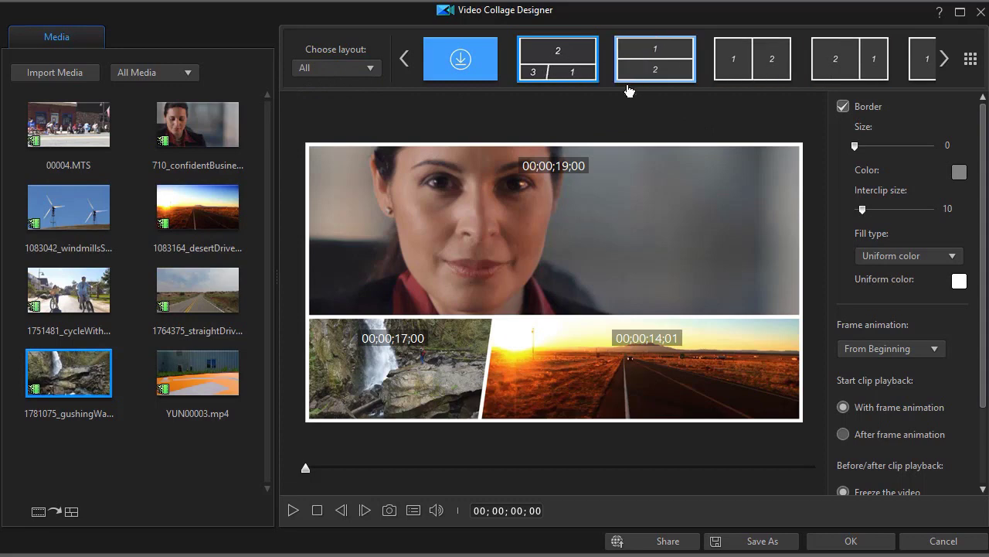
left_click(971, 60)
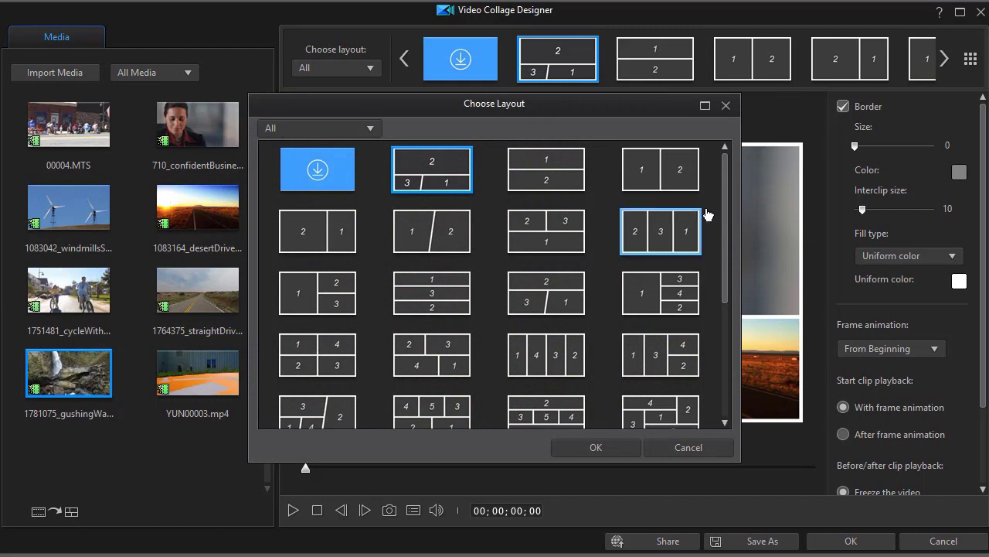
left_click_drag(726, 206, 723, 357)
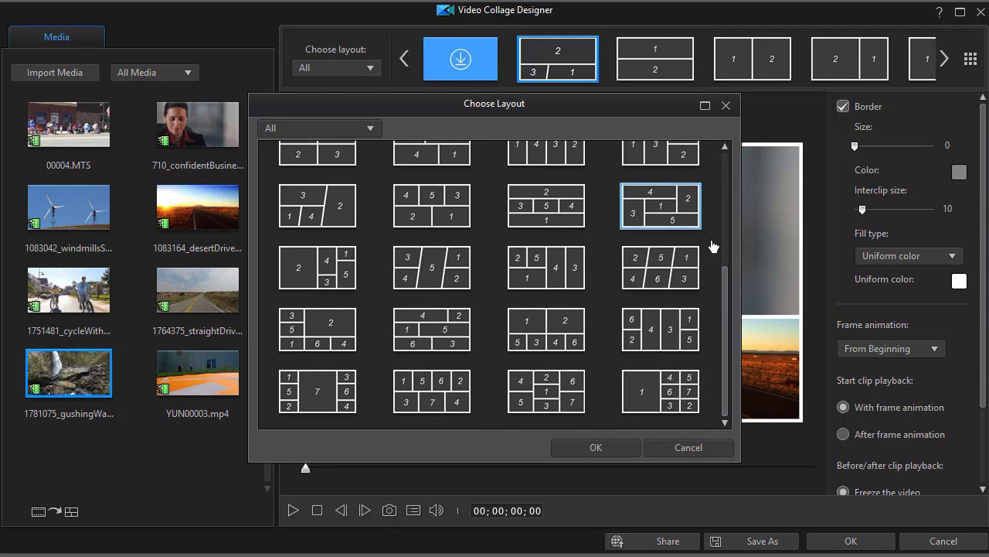
left_click(726, 107)
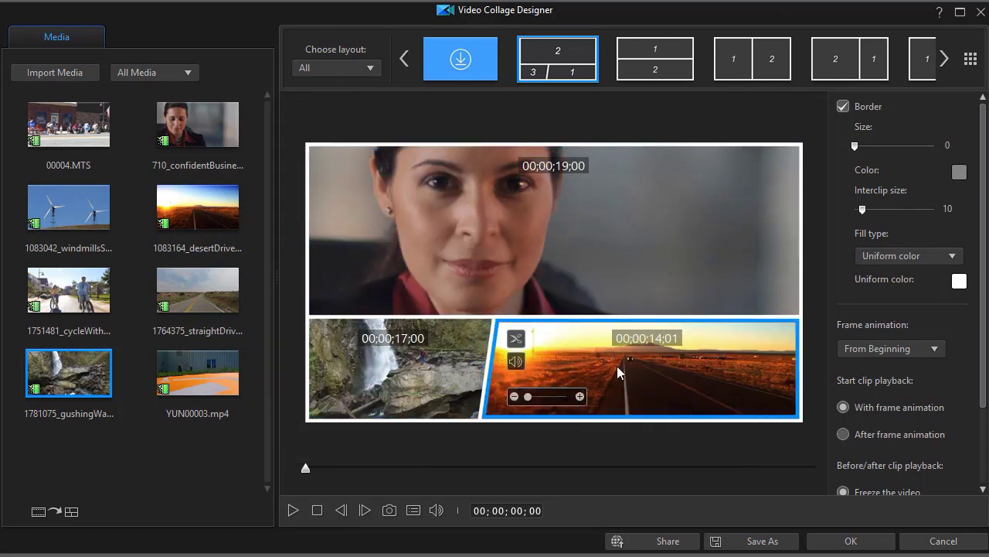
Swap the desert road clip into the top cell and preview the collage playback.
left_click_drag(640, 369, 501, 210)
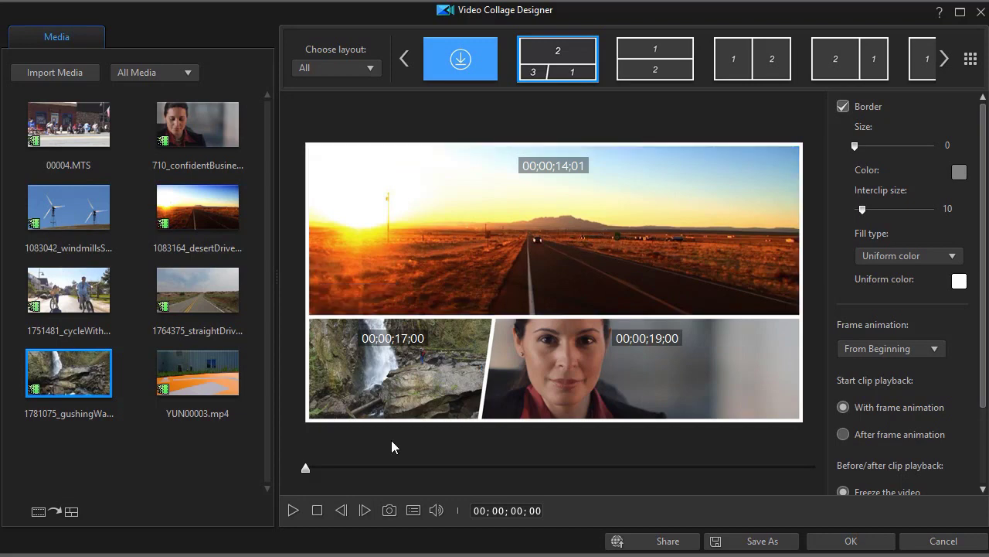
left_click(293, 512)
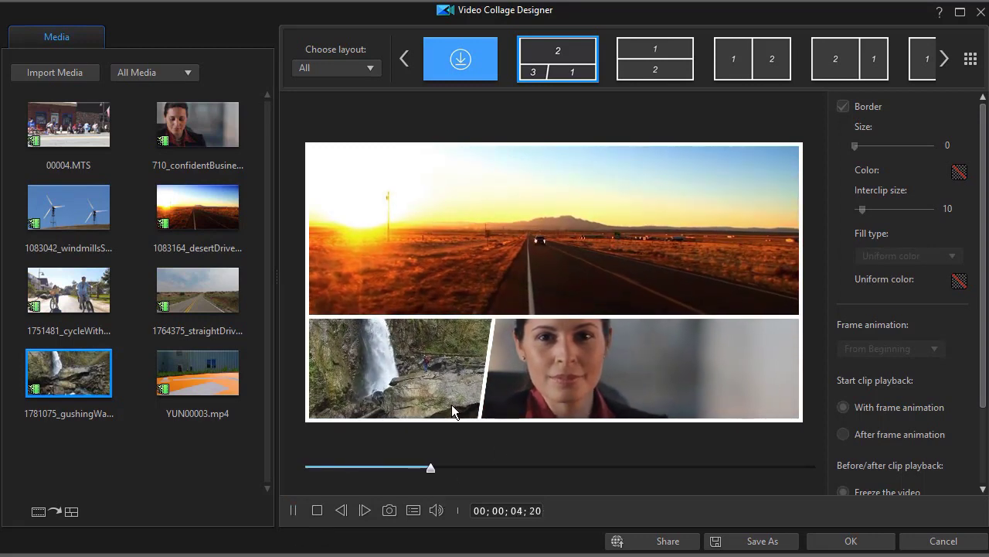
left_click(318, 511)
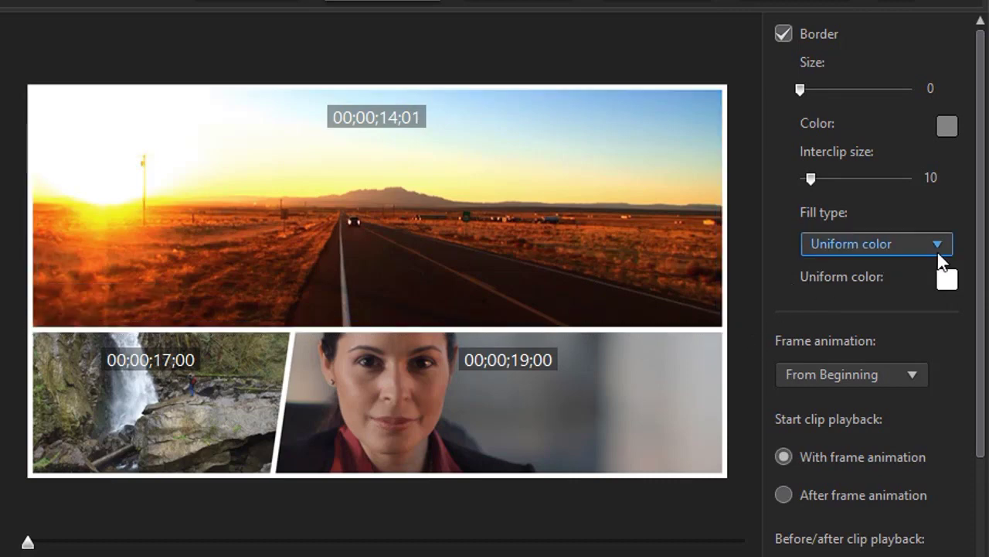
Set the interclip line colour to dark purple.
left_click(948, 280)
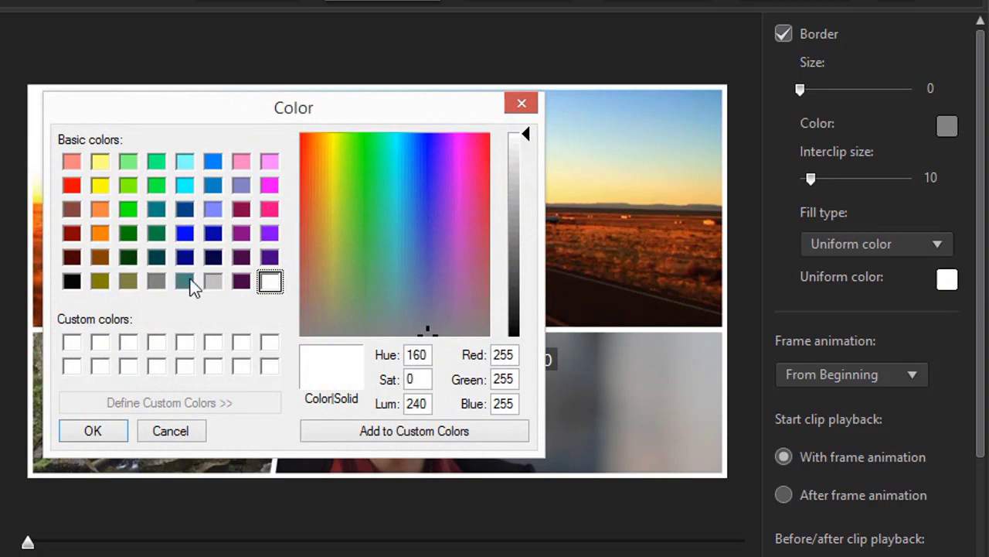
left_click(241, 281)
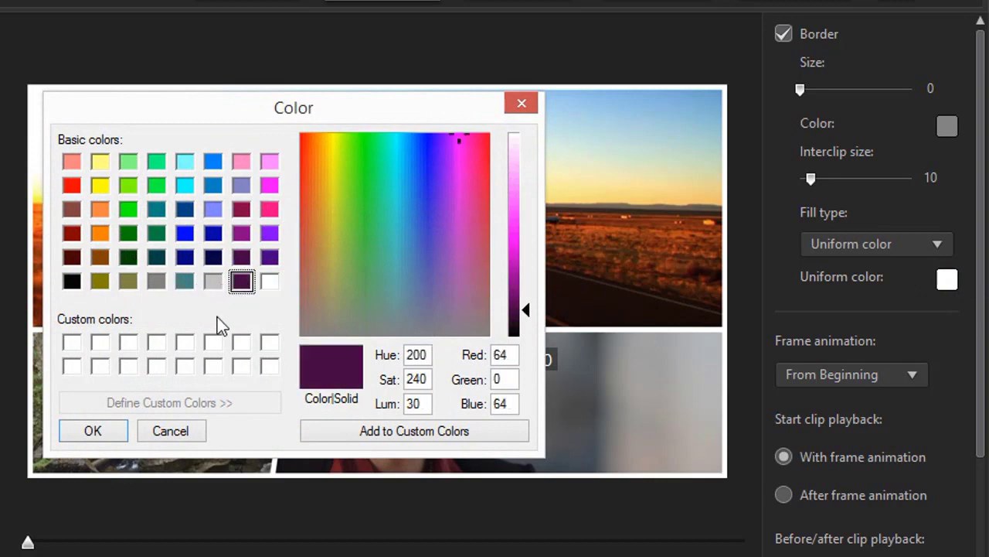
left_click(93, 431)
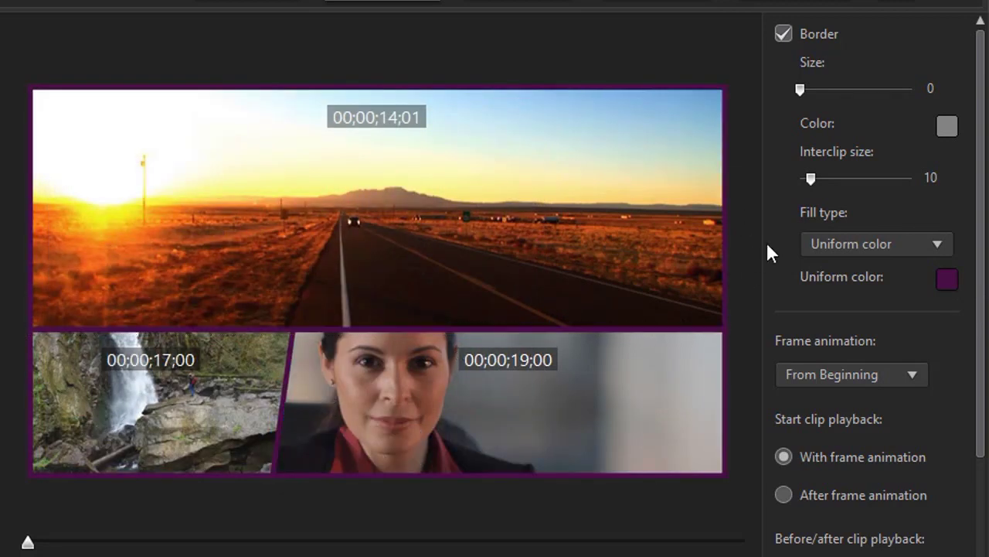
Switch the interclip fill to a texture using brick.jpg from the Desktop.
left_click(938, 248)
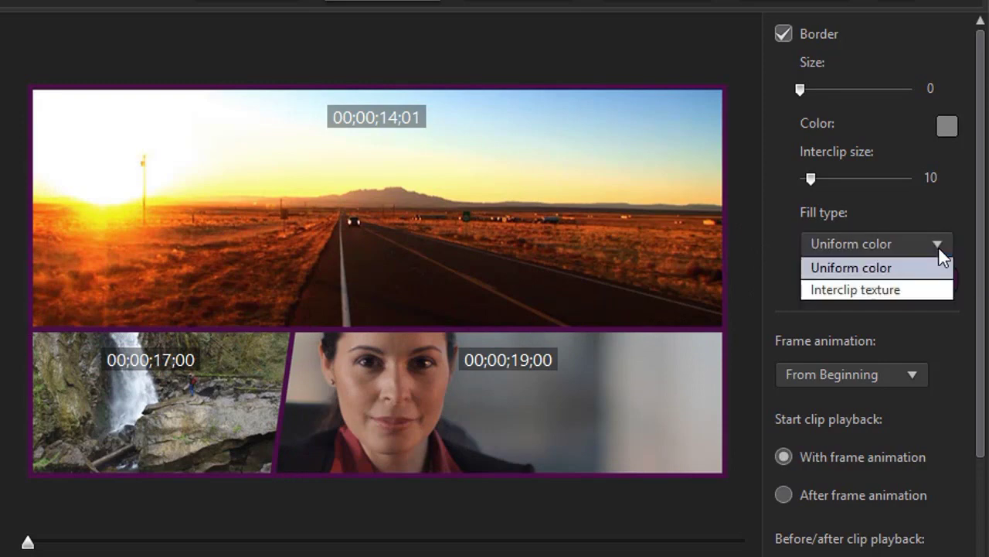
left_click(893, 291)
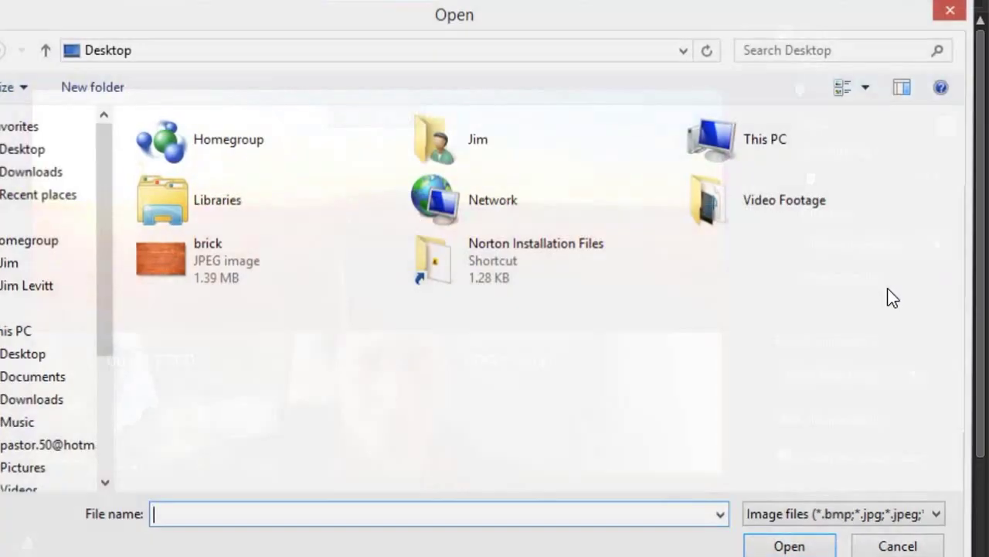
left_click(186, 269)
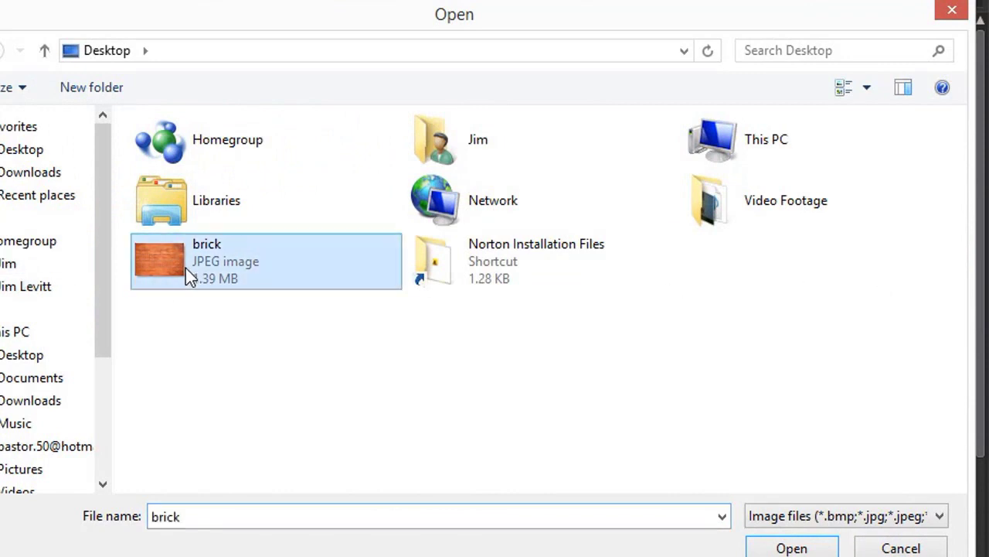
left_click(804, 548)
left_click(344, 317)
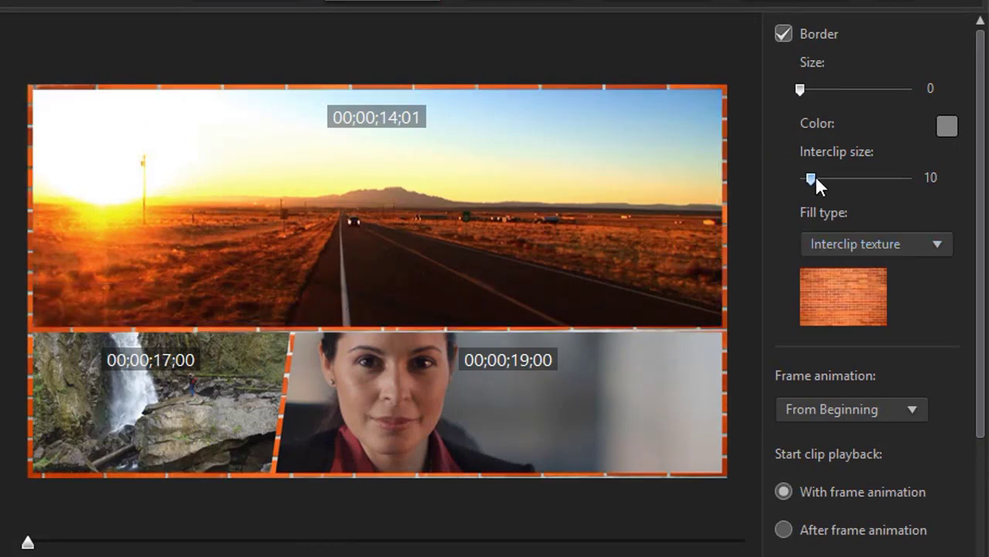
Widen the brick interclip lines to 31 and colour the clip border black at size 0.
mouse_move(816, 175)
left_mouse_down()
mouse_move(892, 178)
mouse_move(835, 178)
left_mouse_up()
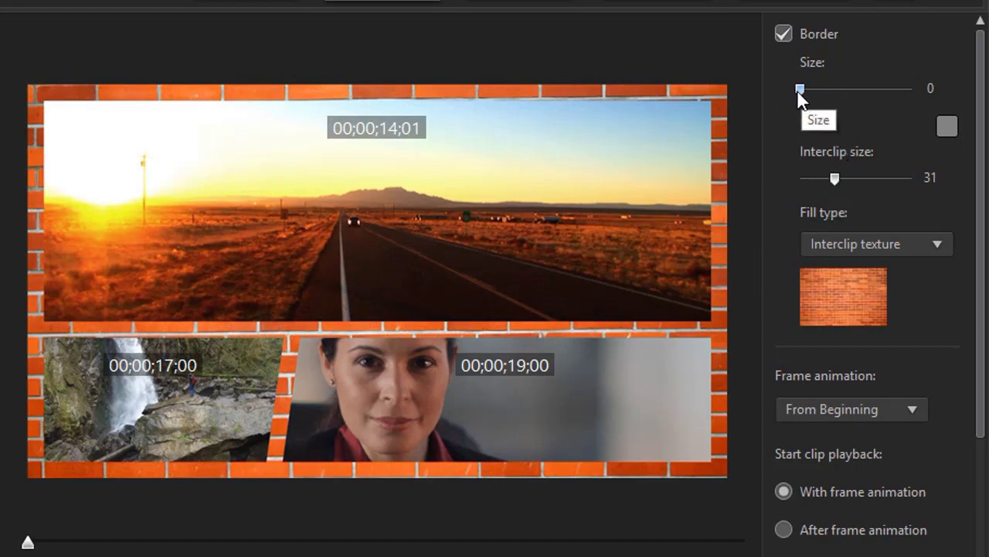
left_click_drag(803, 90, 837, 92)
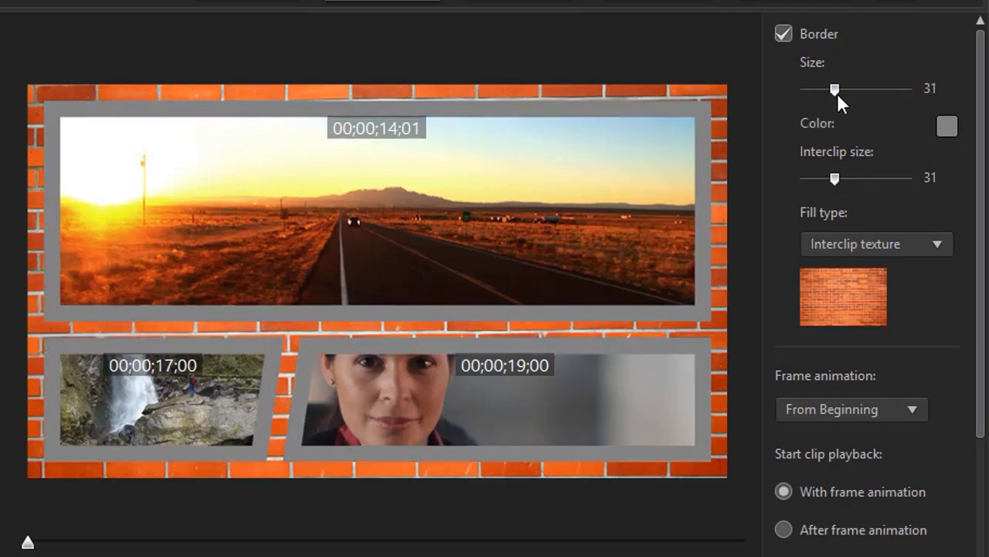
left_click(951, 128)
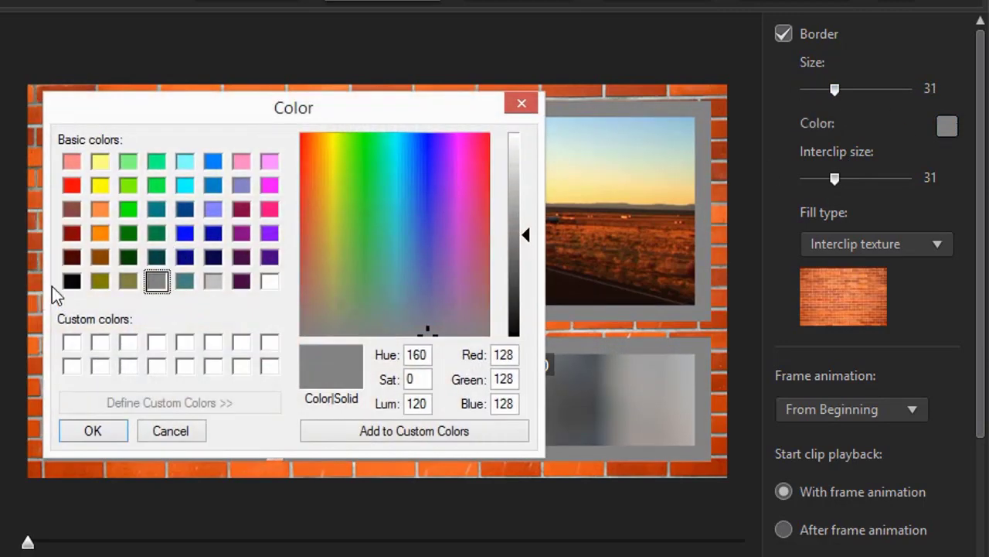
left_click(71, 282)
left_click(93, 433)
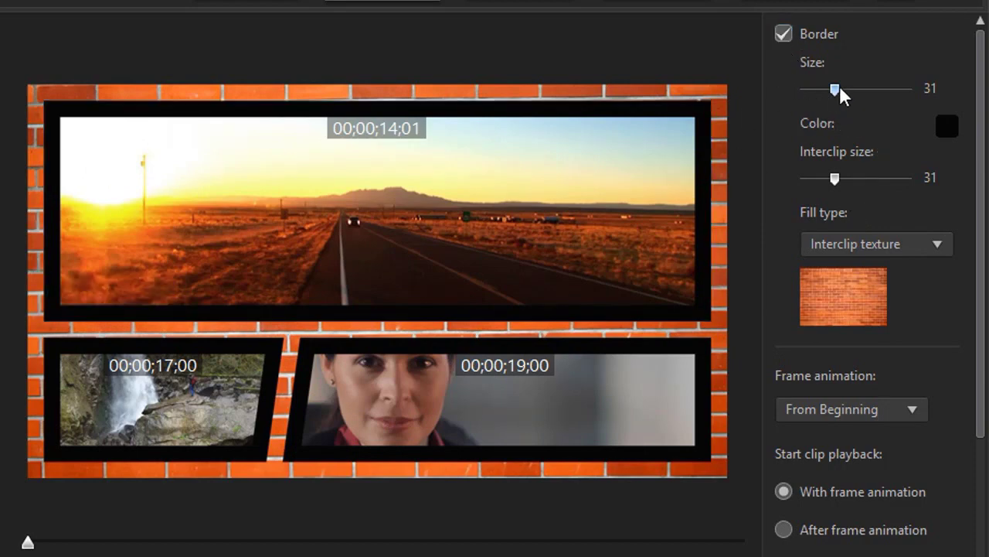
left_click_drag(835, 90, 785, 94)
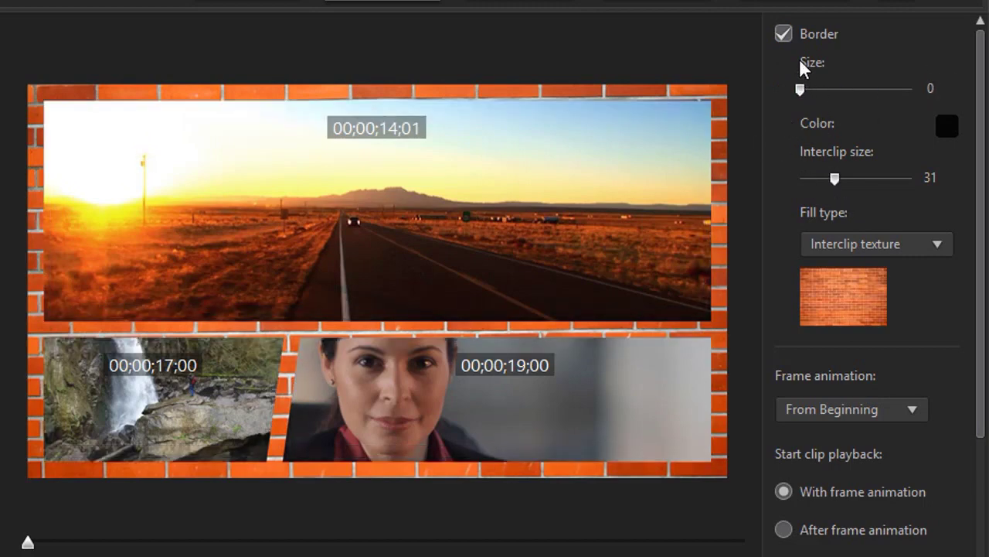
Switch the interclip fill to uniform purple colour and thin the lines to size 5.
left_click(784, 35)
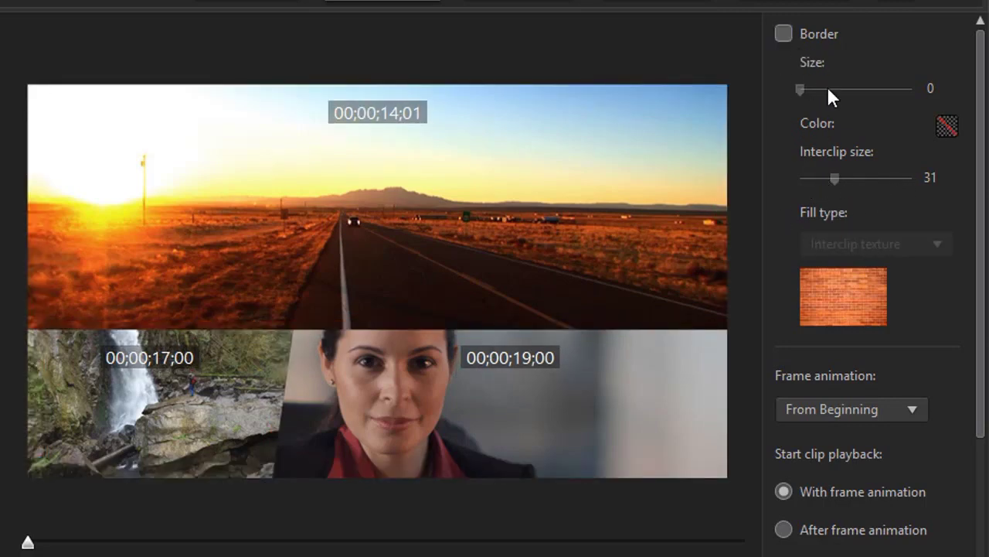
left_click(784, 33)
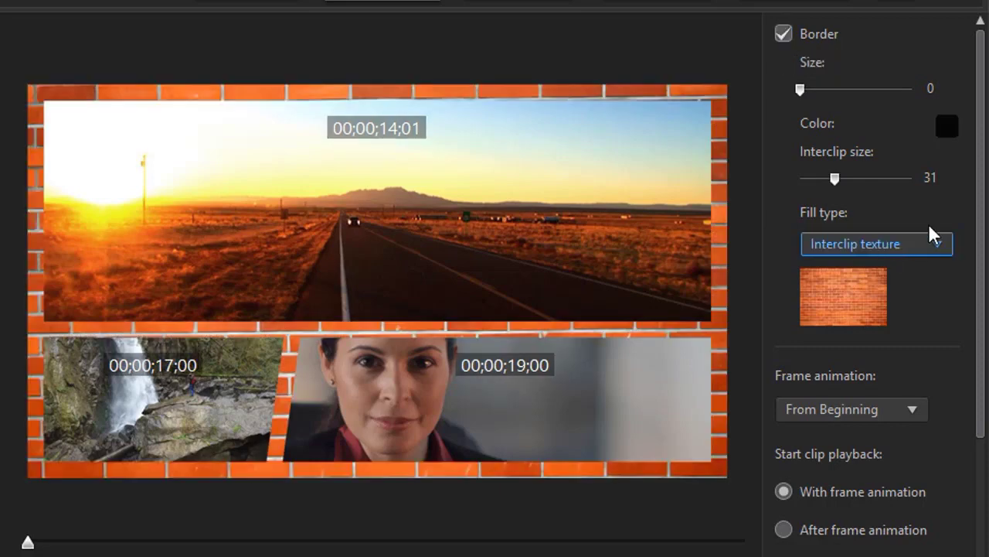
left_click(943, 246)
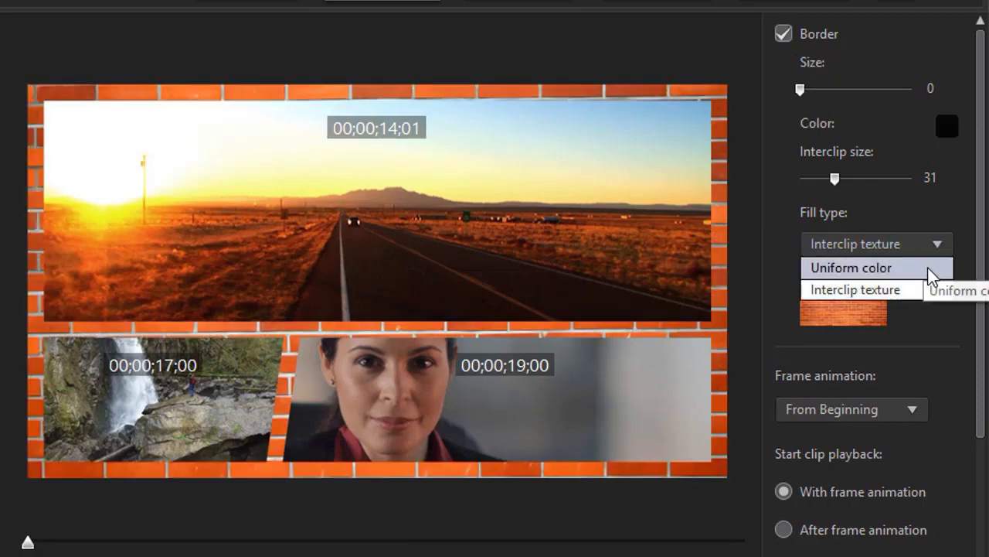
left_click(932, 269)
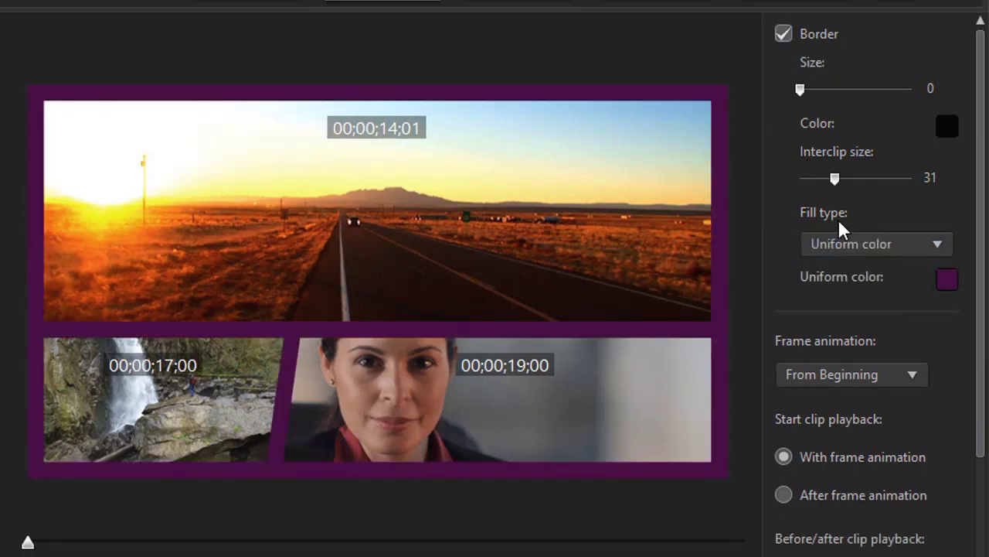
left_click_drag(835, 179, 812, 177)
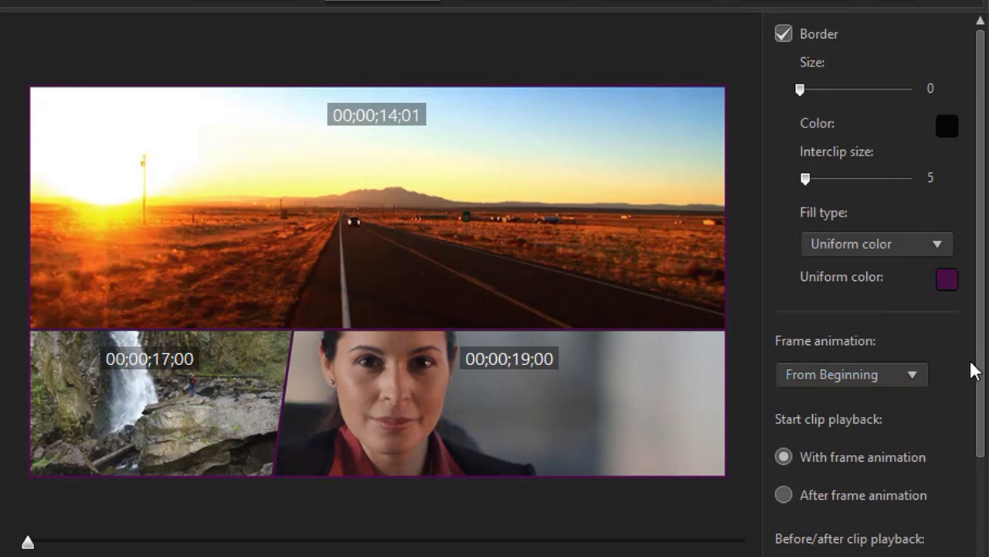
left_click_drag(981, 375, 980, 491)
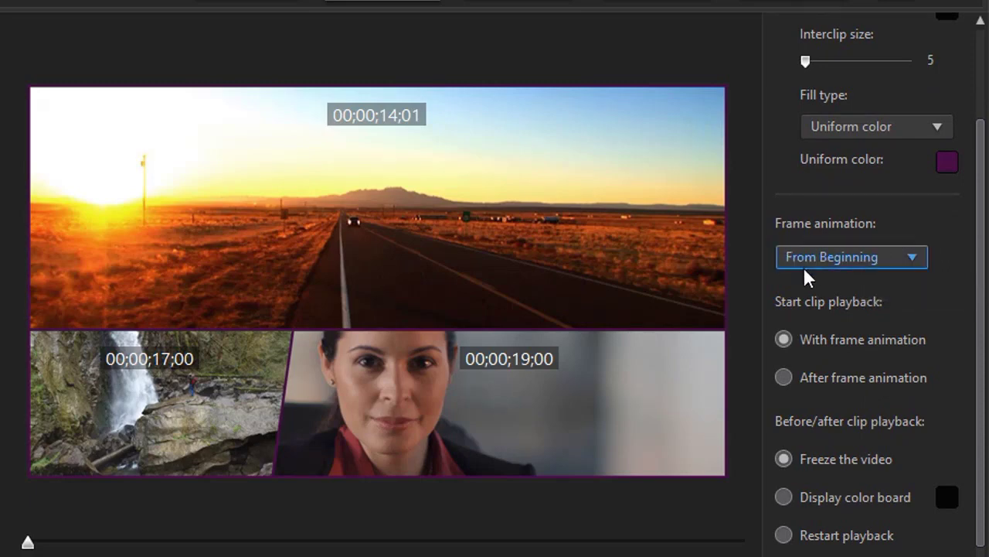
mouse_move(131, 464)
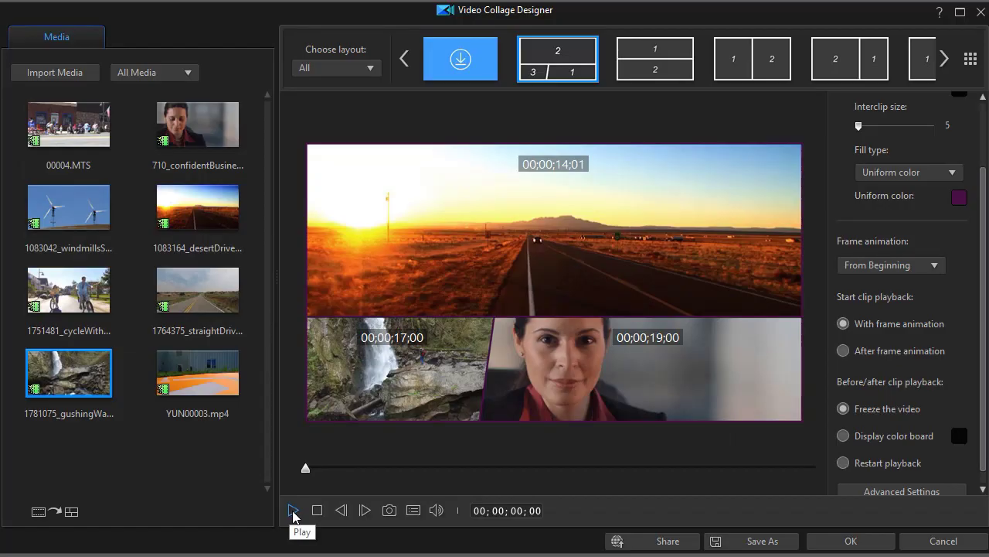
left_click(294, 514)
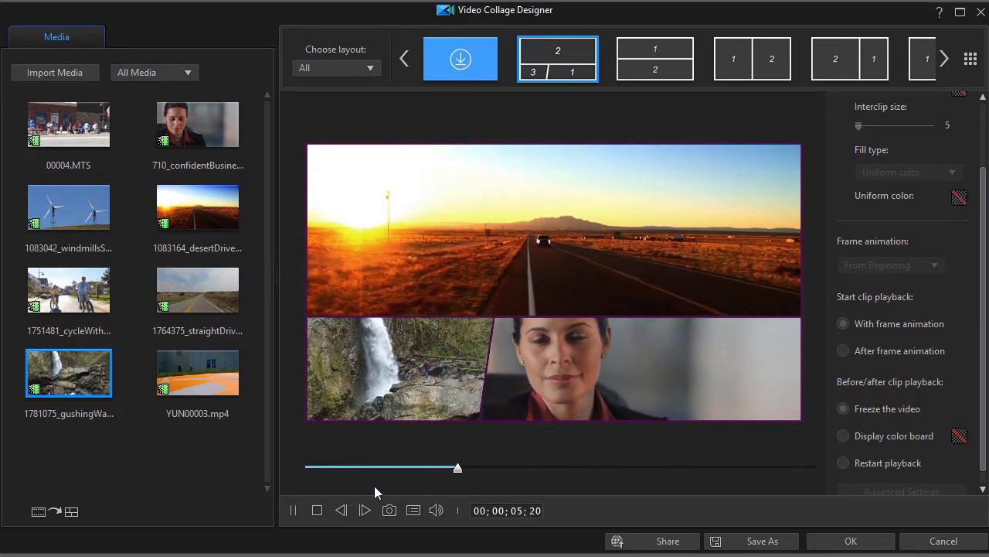
left_click(317, 510)
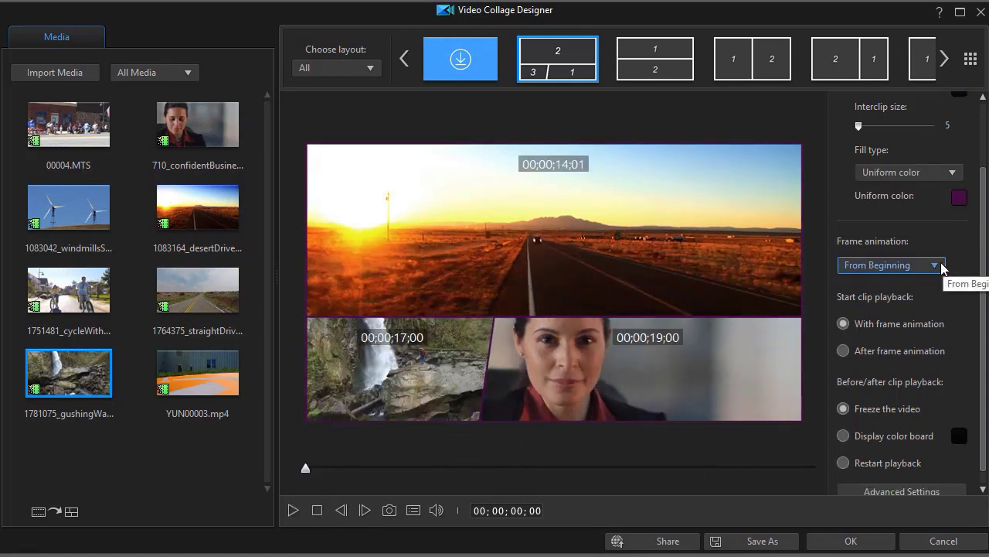
mouse_move(429, 336)
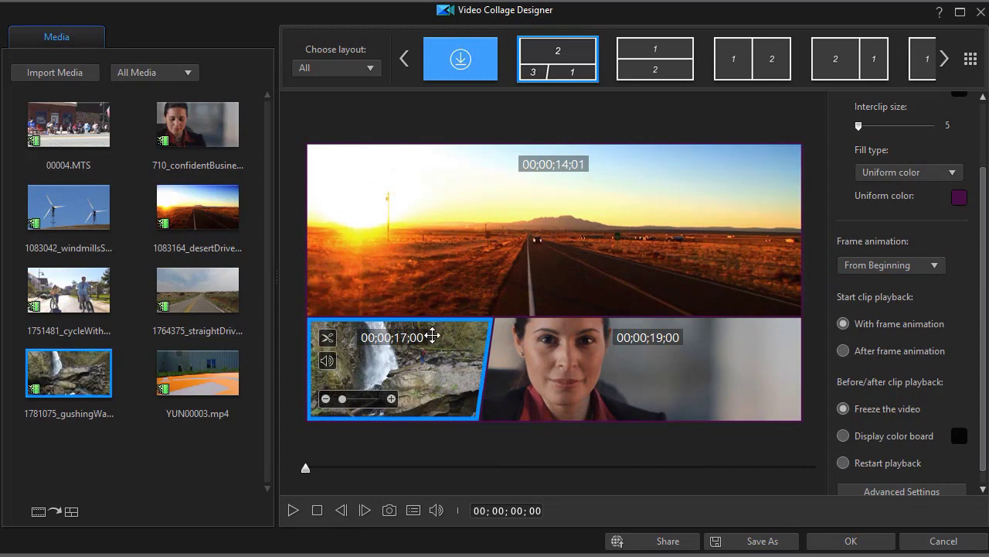
mouse_move(634, 229)
mouse_move(693, 380)
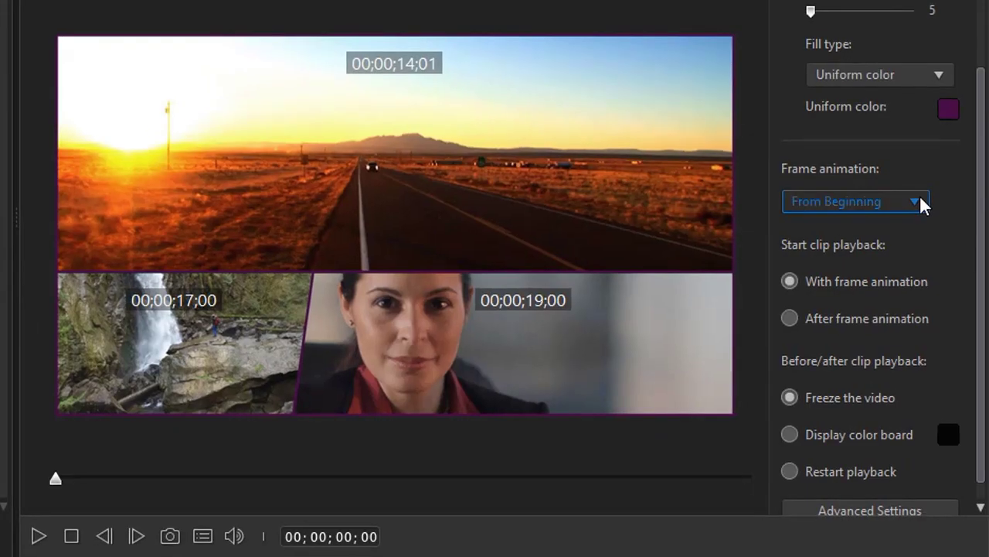
left_click(935, 266)
left_click(886, 249)
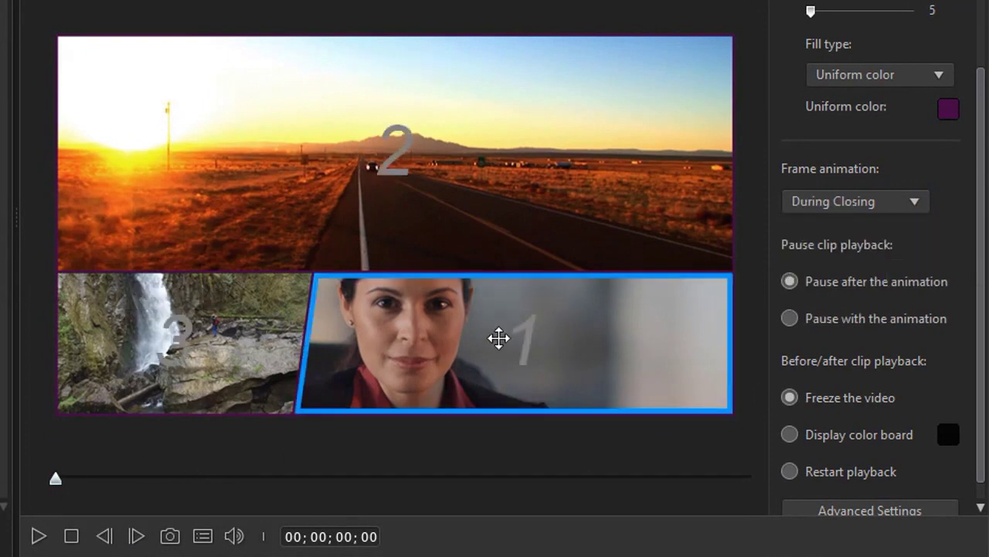
Play the collage preview, then replay the closing frame animation from 00;00;17;07.
left_click(37, 536)
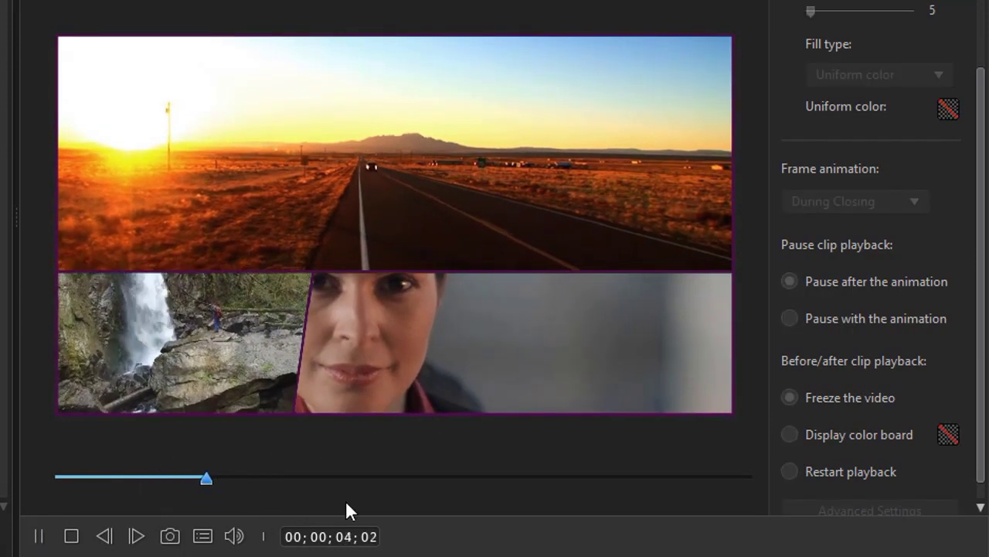
left_click_drag(682, 478, 602, 541)
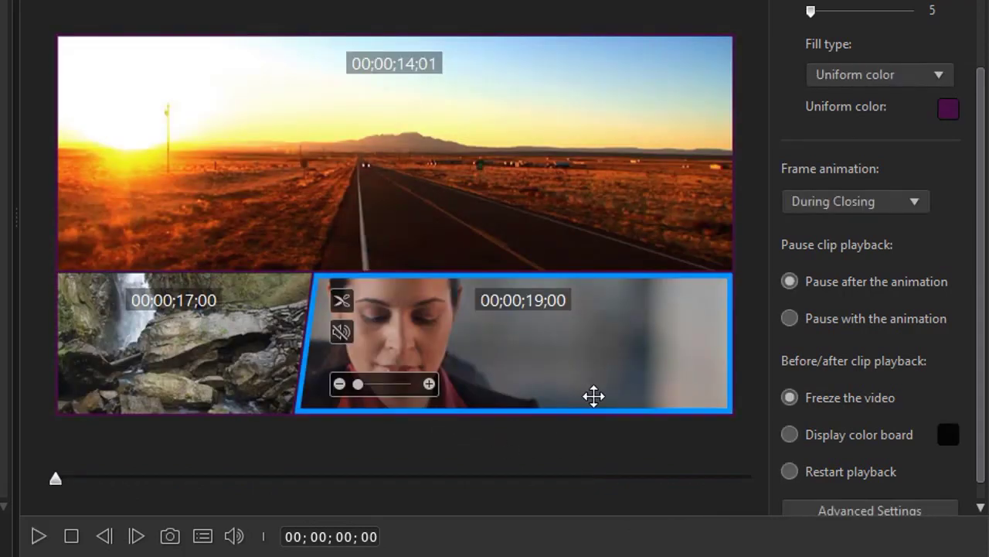
left_click(688, 476)
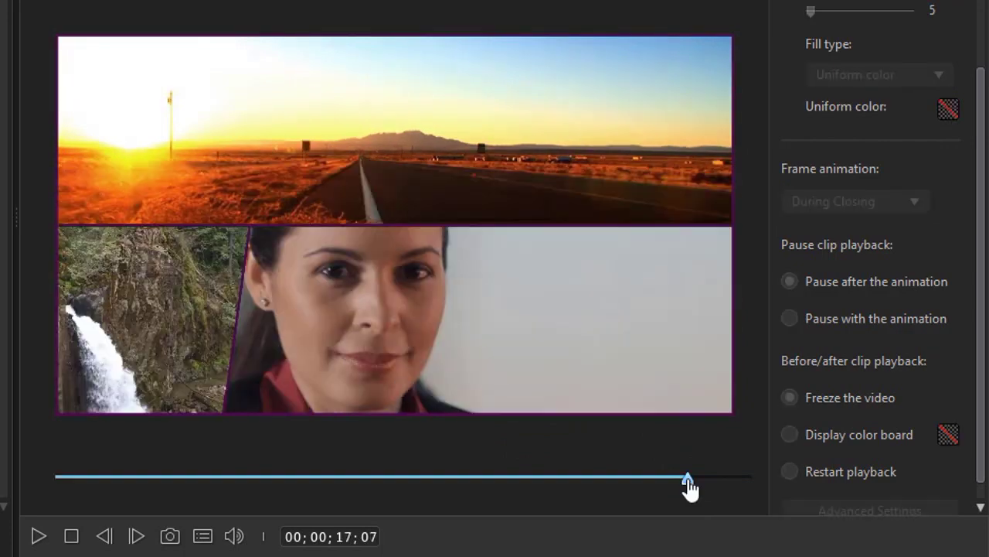
left_click(36, 541)
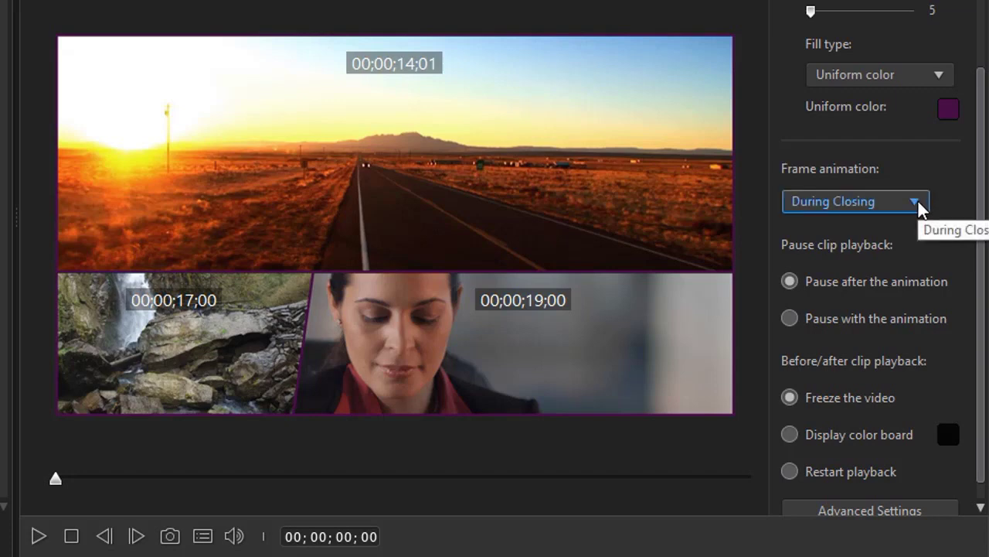
Set the collage's Frame animation to Off and play the preview without it.
left_click(917, 199)
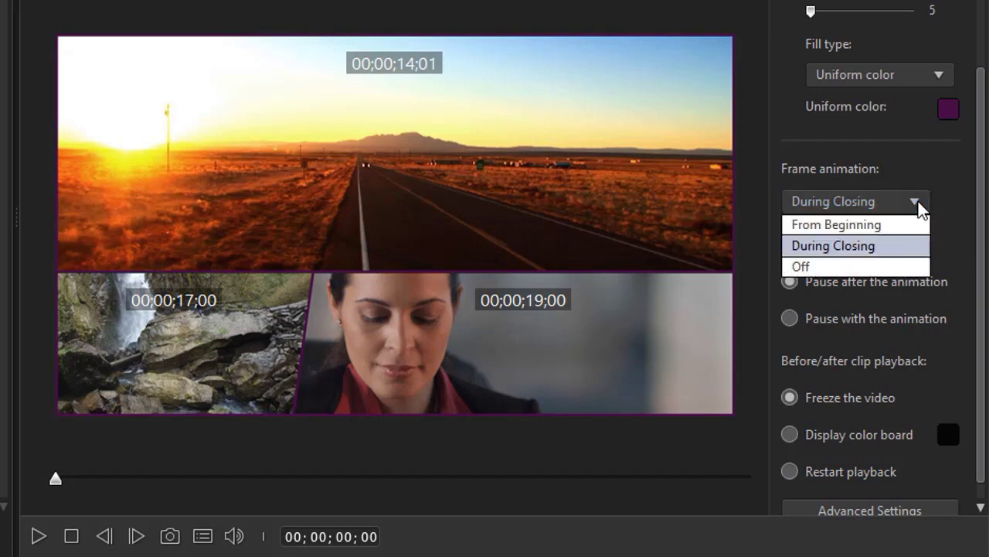
left_click(865, 264)
mouse_move(623, 317)
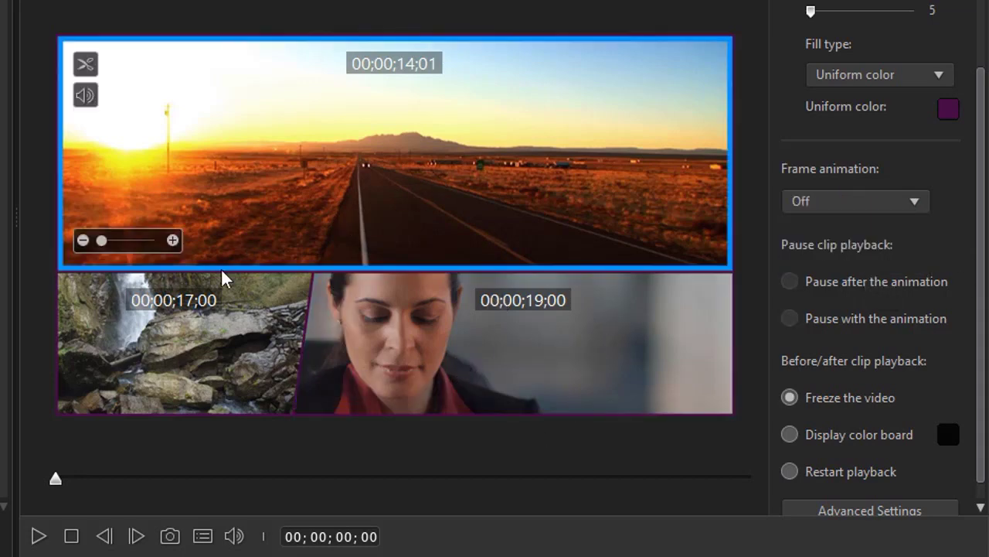
left_click(36, 535)
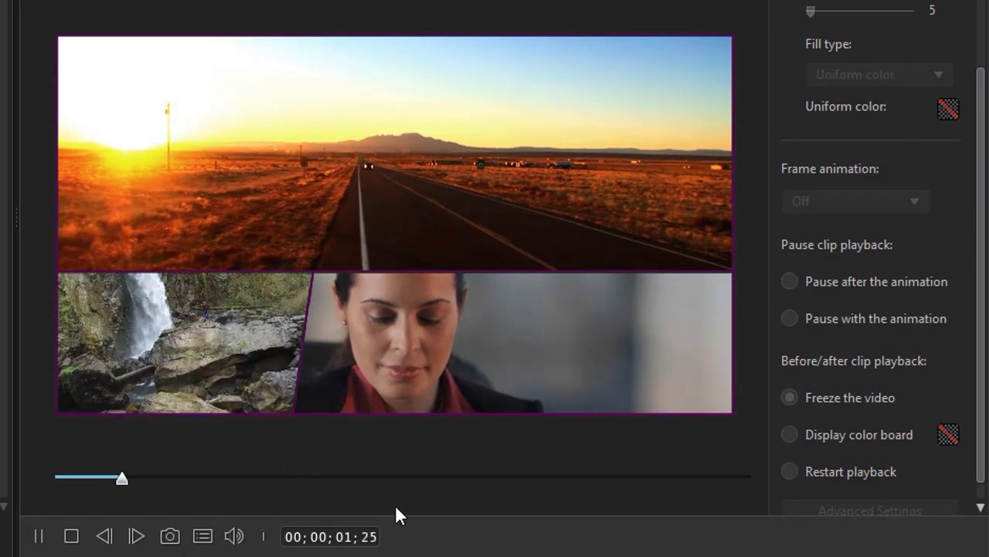